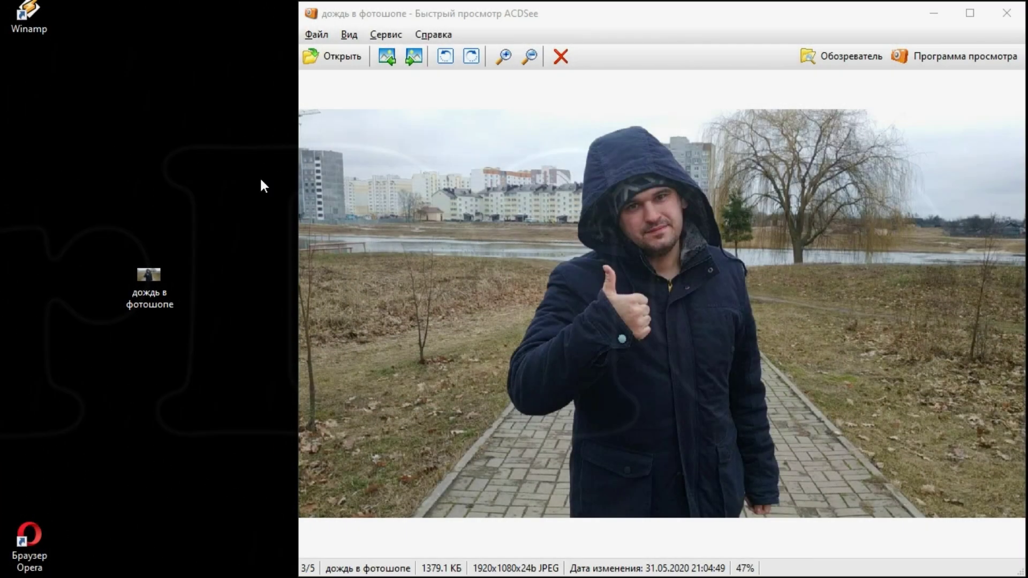
Step: Open the desktop photo 'дождь в фотошопе' in Adobe Photoshop CS6 with Open With
left_click(257, 183)
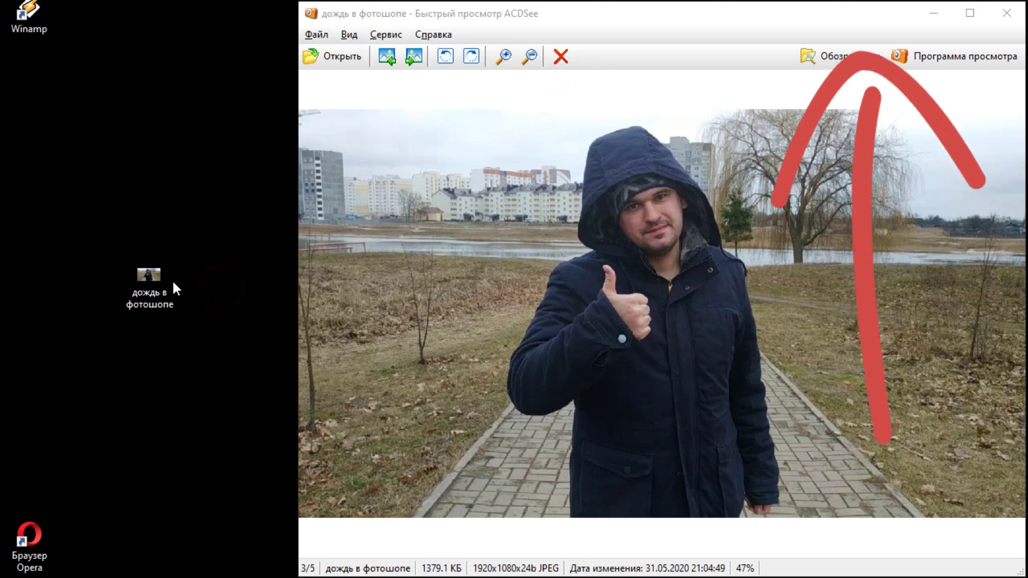
double_click(149, 278)
right_click(147, 279)
mouse_move(221, 442)
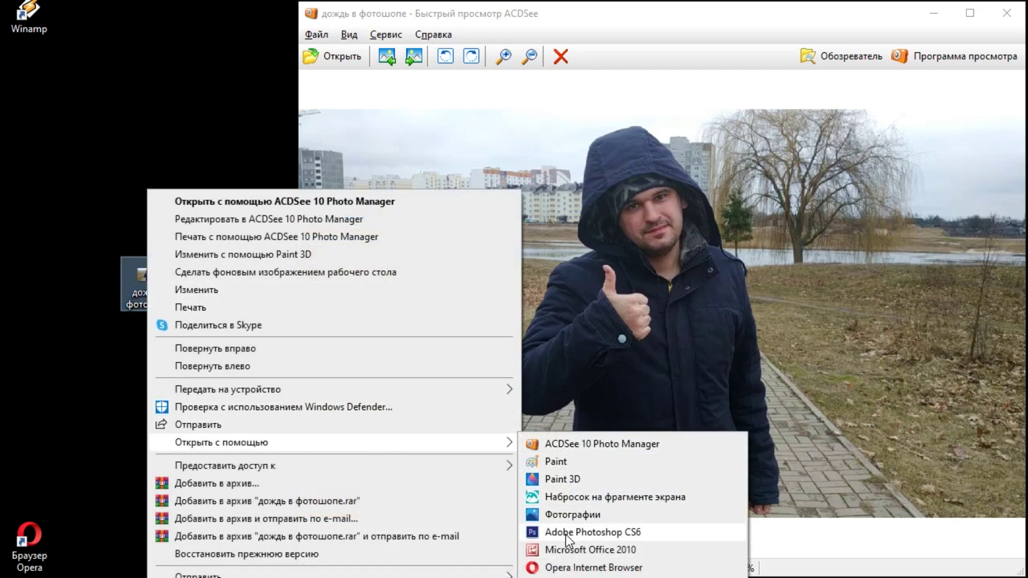
left_click(568, 532)
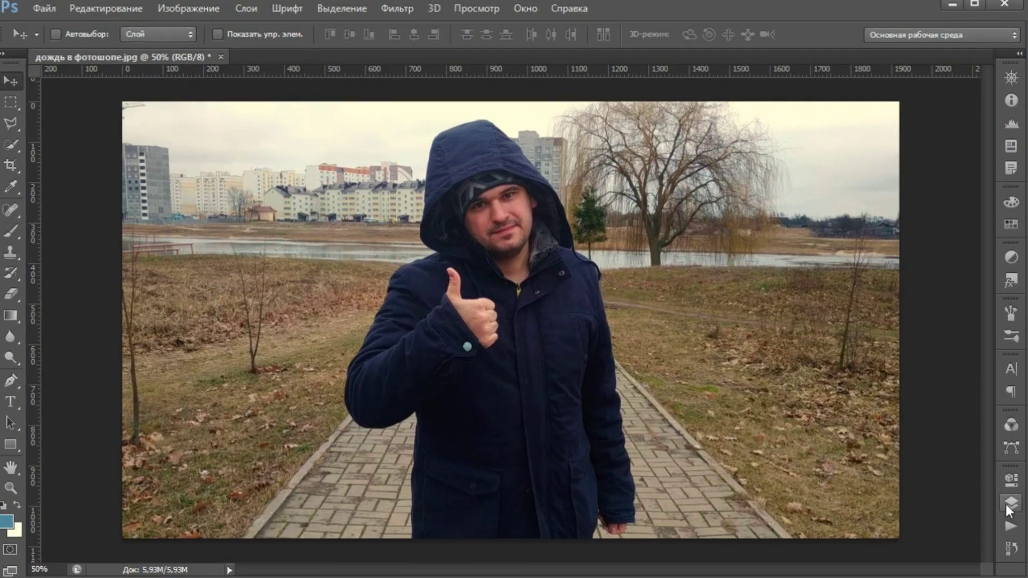
Step: Add a new layer, Слой 1, above the photo and fill it solid black
left_click(1011, 504)
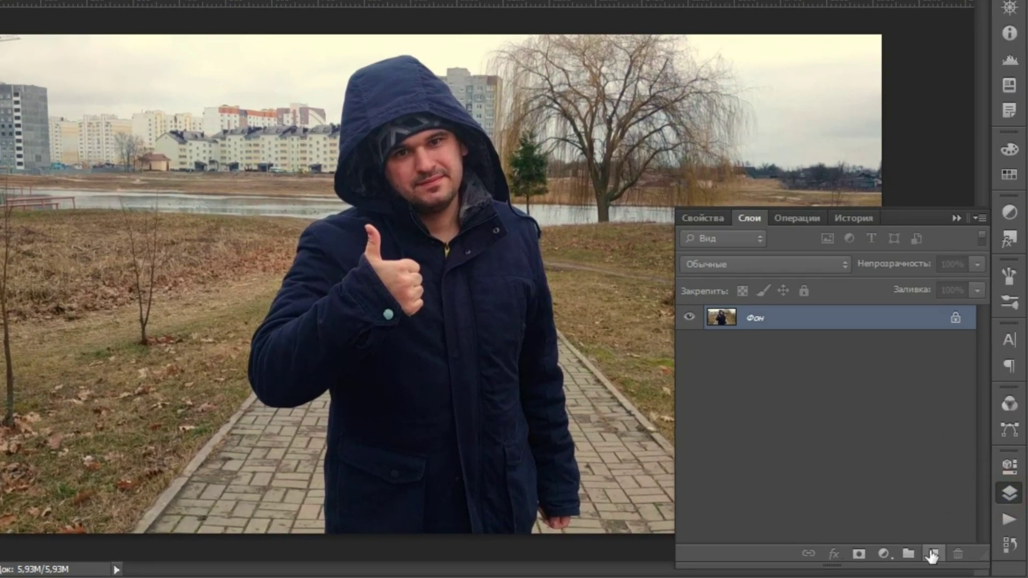
left_click(933, 555)
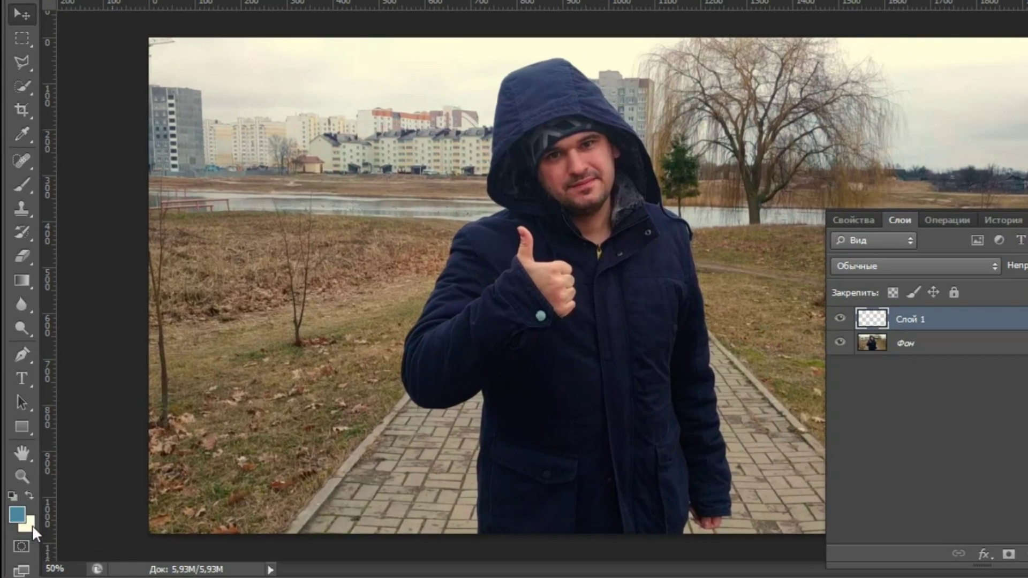
left_click(31, 525)
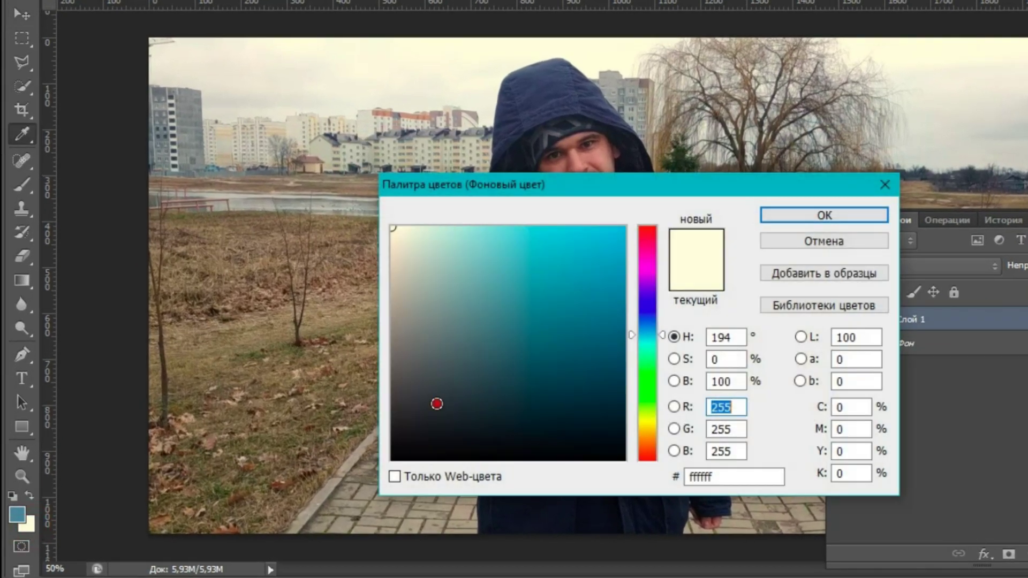
left_click_drag(437, 404, 389, 474)
left_click(824, 214)
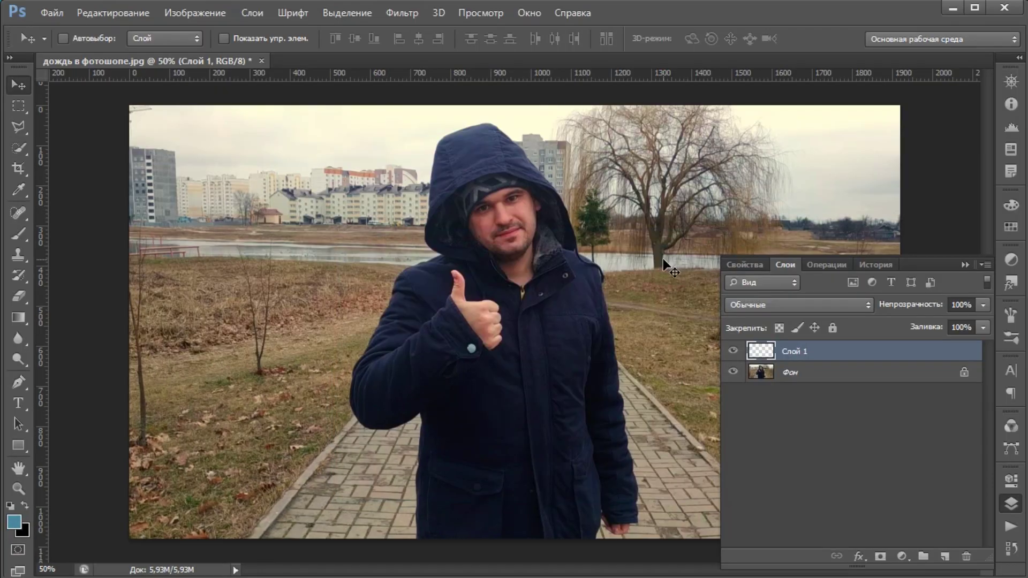
key("ctrl+Delete")
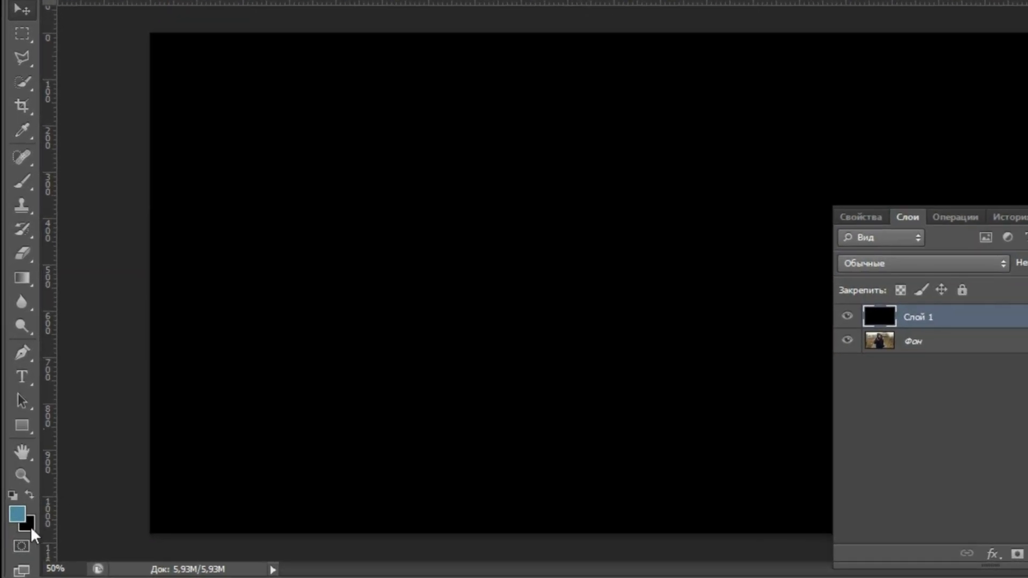
Step: Reset the colours to a white background and a black foreground
left_click(31, 525)
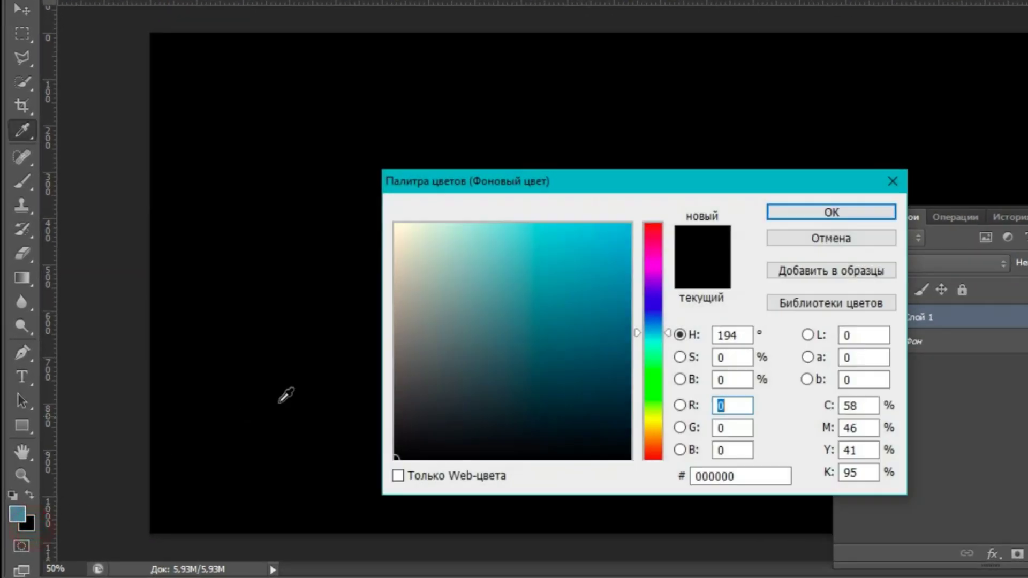
left_click_drag(416, 287, 395, 224)
left_click(811, 213)
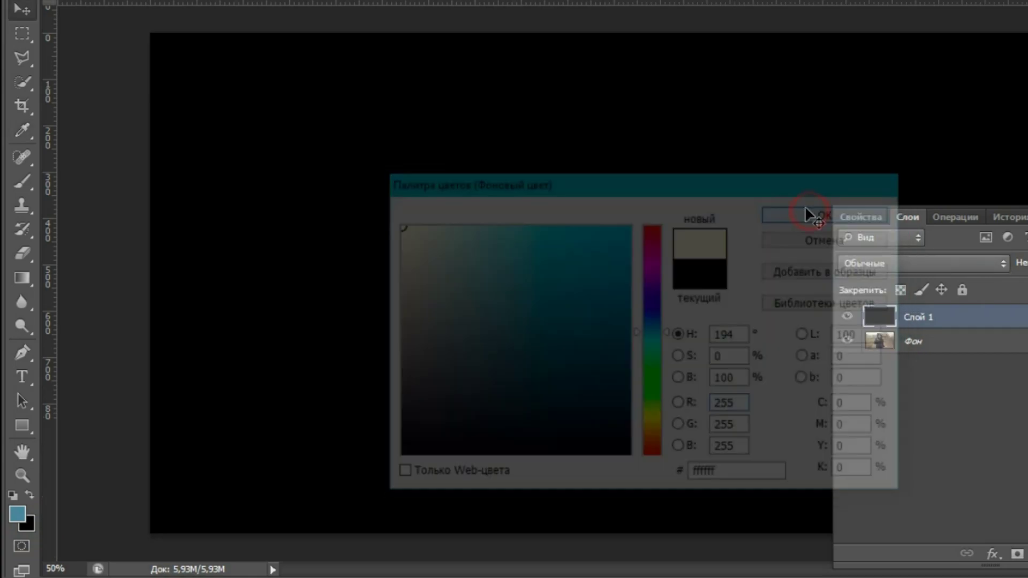
left_click(18, 515)
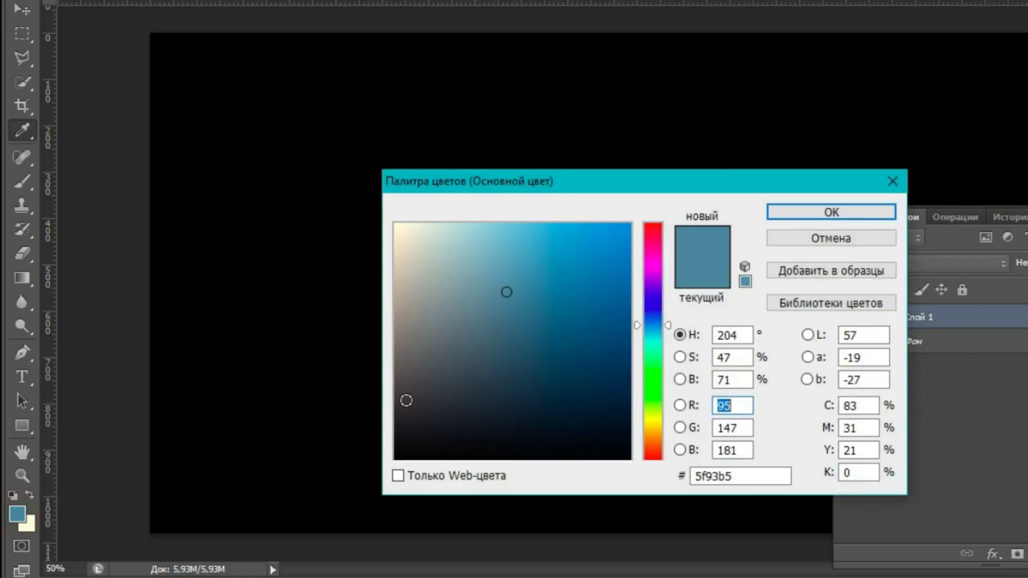
left_click_drag(413, 404, 361, 477)
left_click(833, 210)
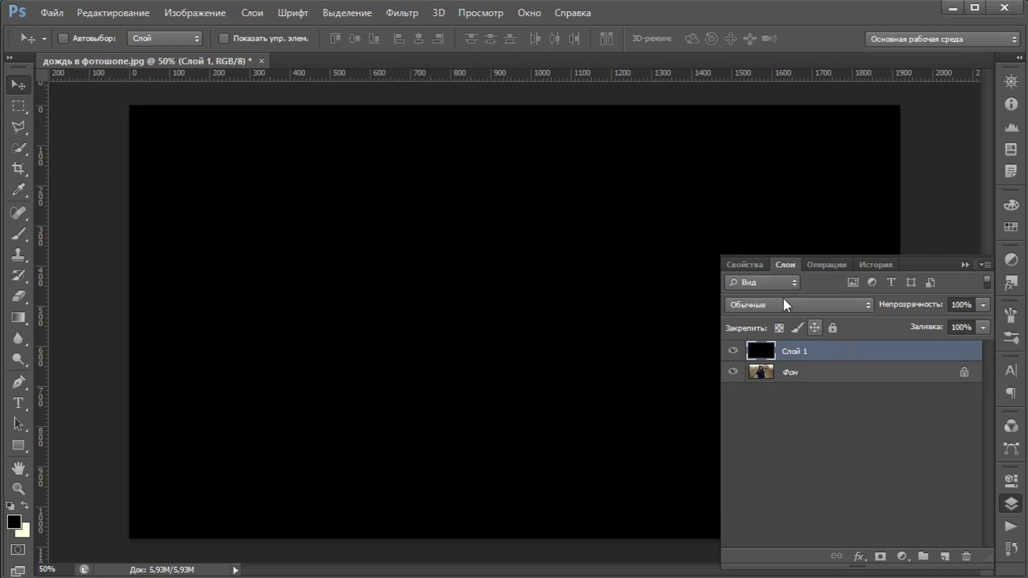
Step: Add monochrome uniform noise at about 131,83% to the black layer
left_click(413, 15)
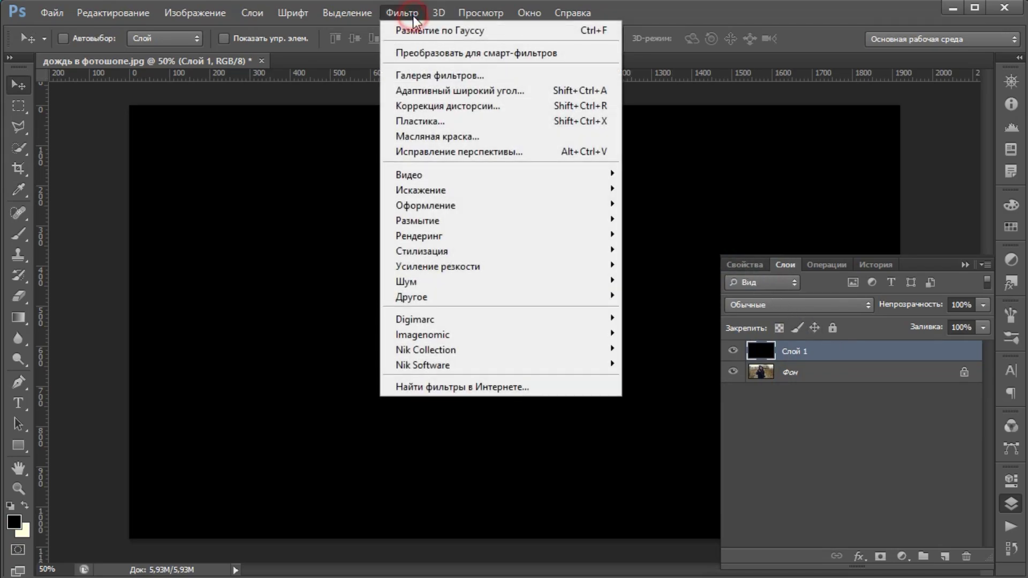
mouse_move(450, 282)
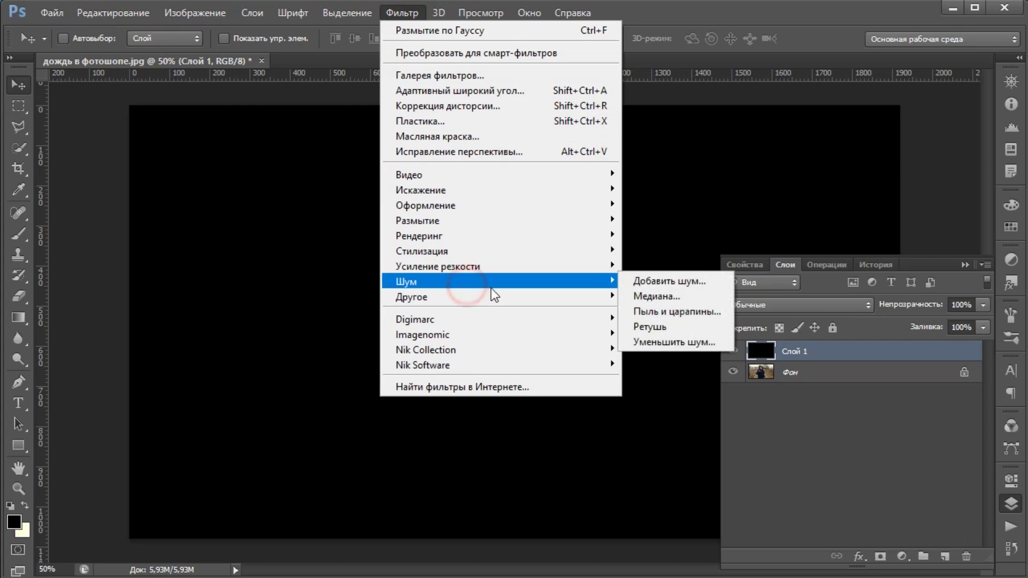
left_click(667, 282)
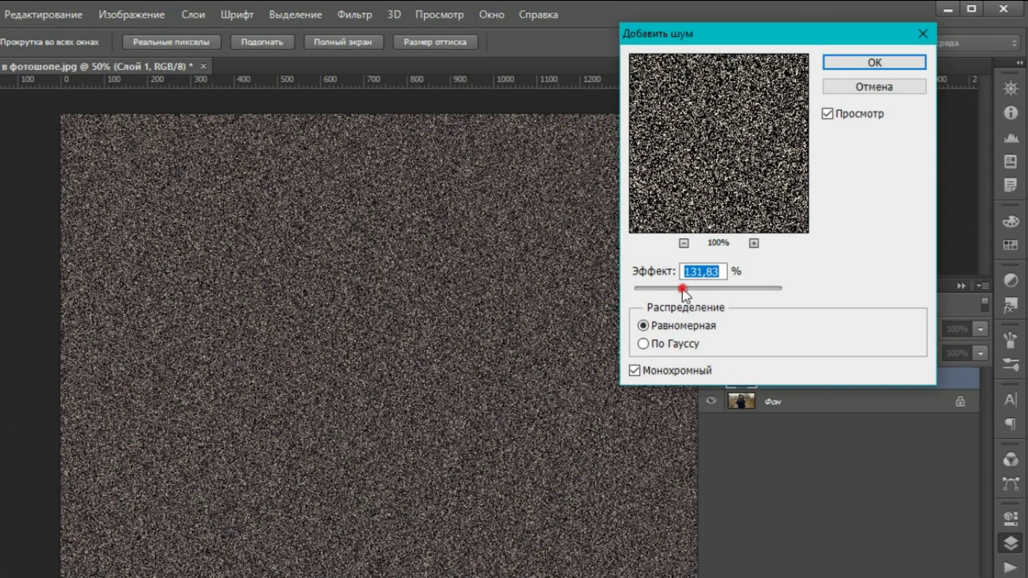
left_click_drag(682, 288, 681, 288)
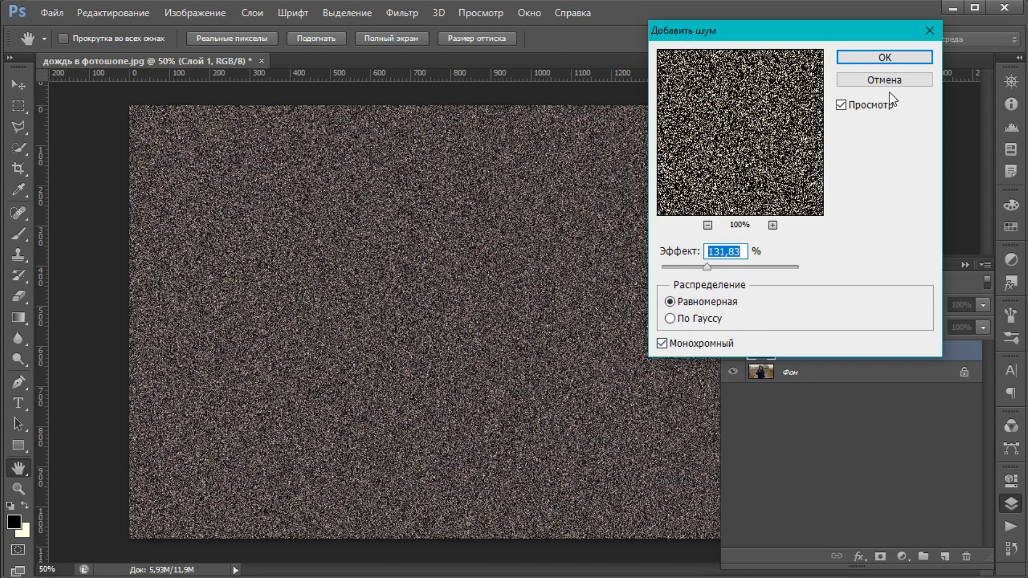
left_click(882, 58)
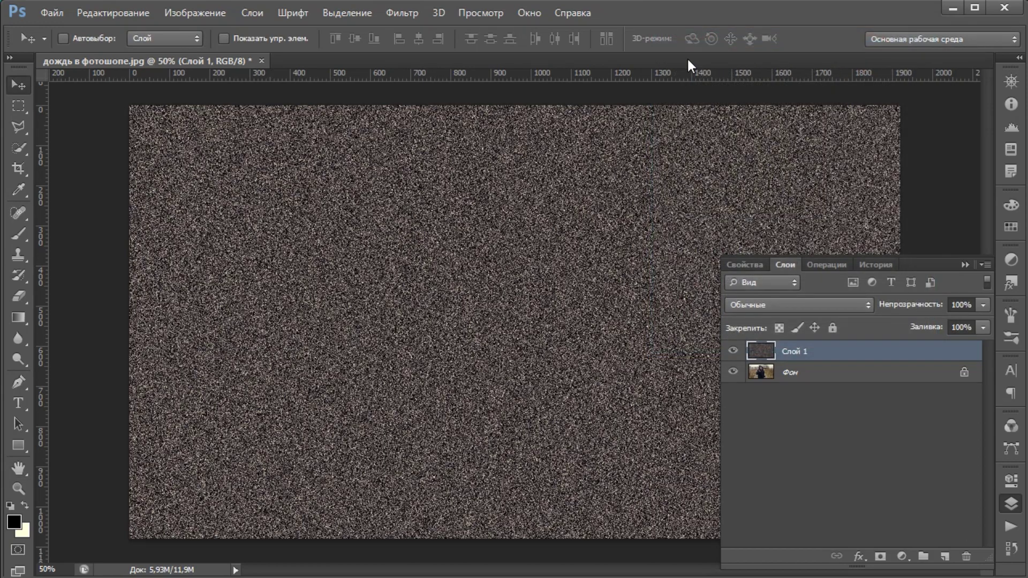
Step: Apply a 69° Motion Blur of about 90 pixels to stretch the noise into streaks
left_click(407, 12)
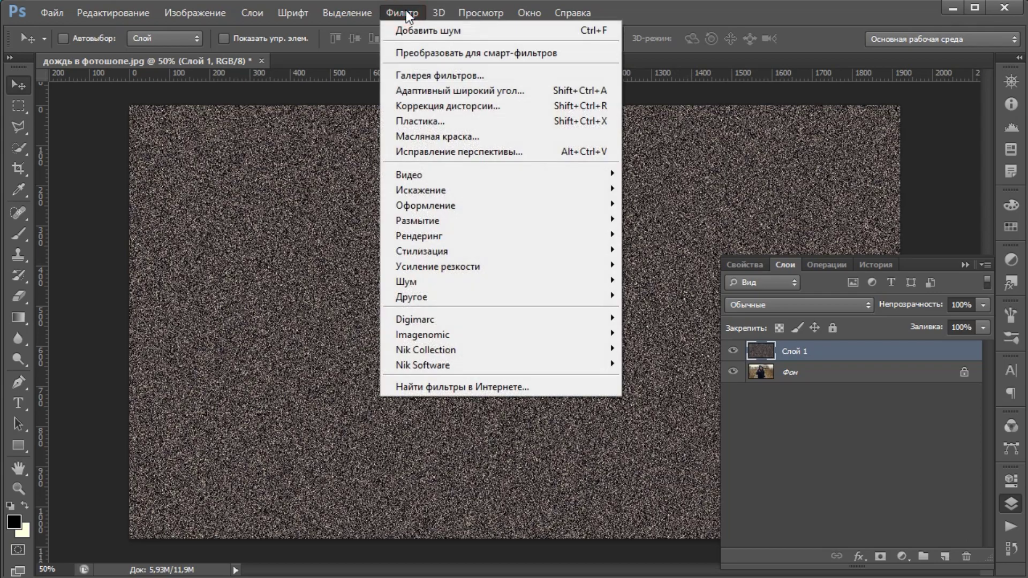
mouse_move(498, 221)
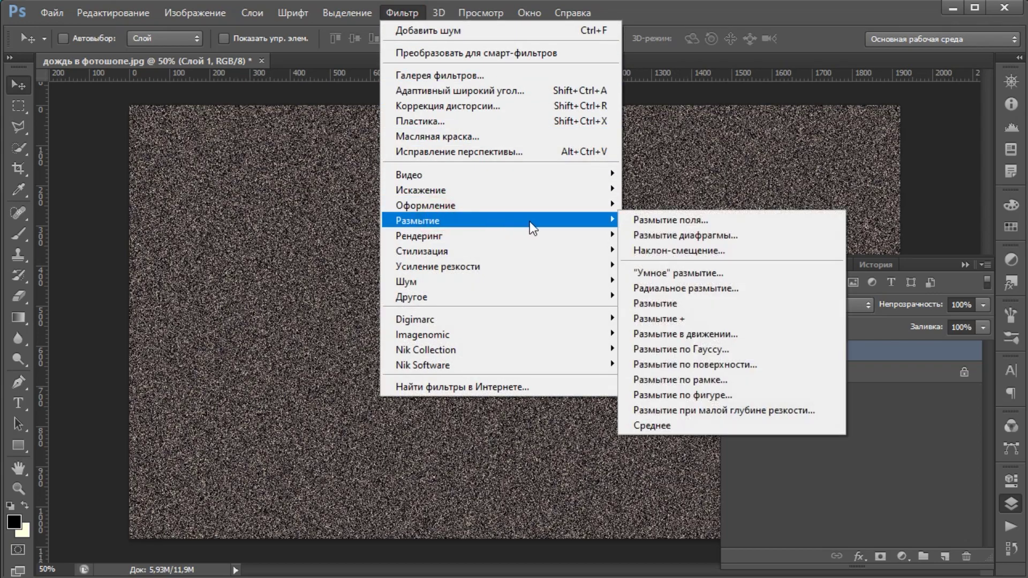
left_click(699, 333)
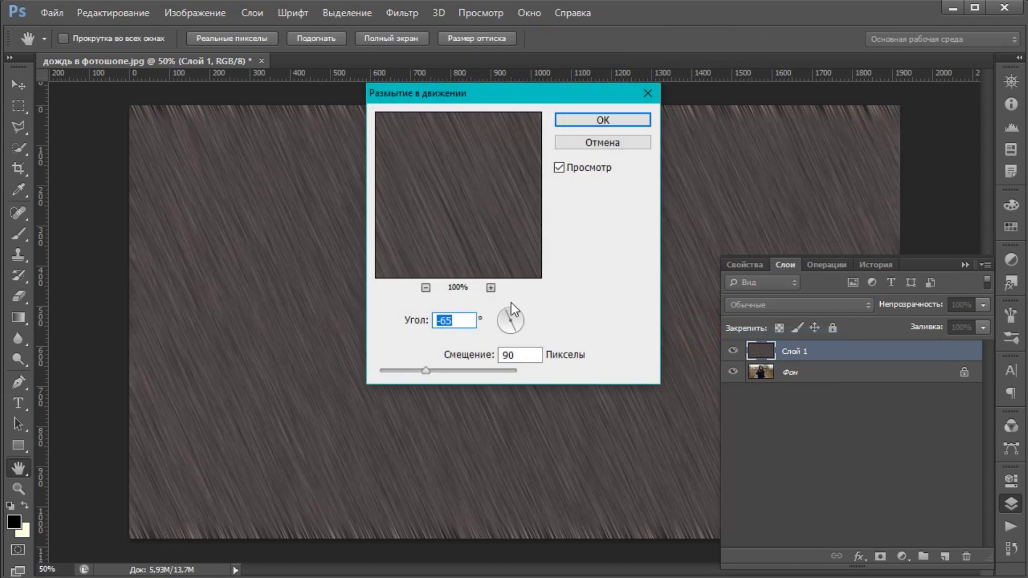
left_click_drag(512, 322, 515, 310)
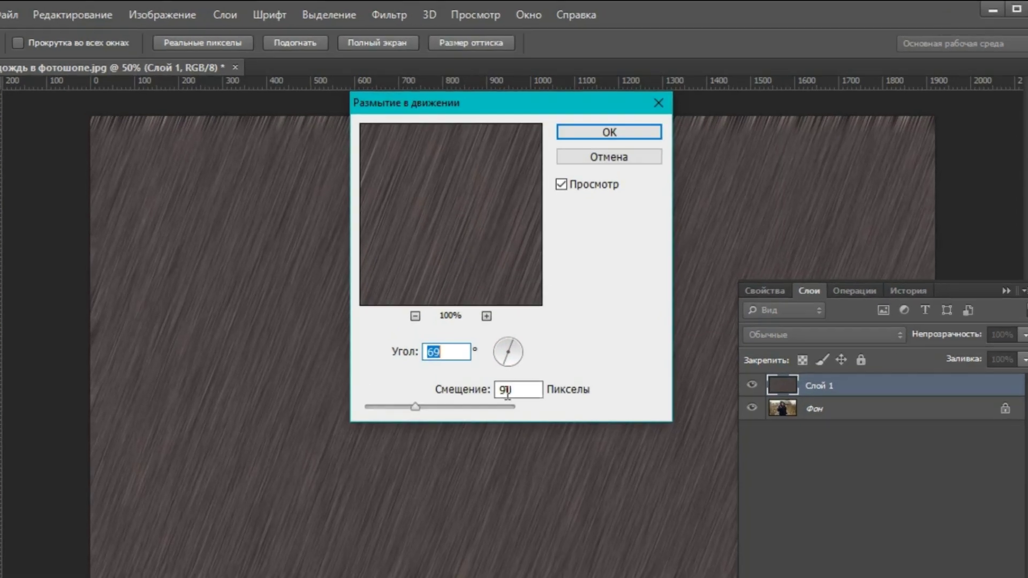
left_click(424, 371)
left_click_drag(414, 407, 413, 407)
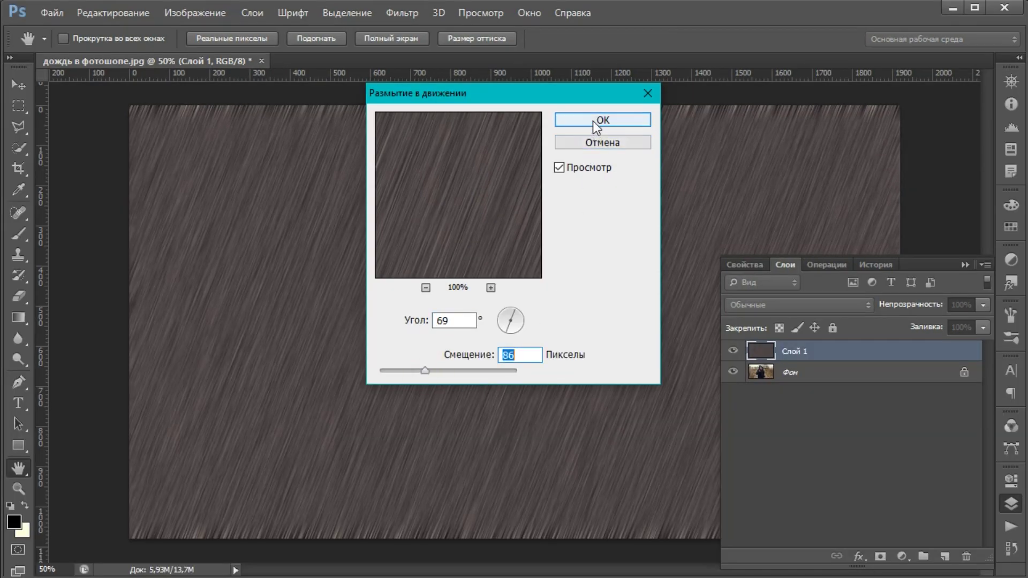
left_click(593, 121)
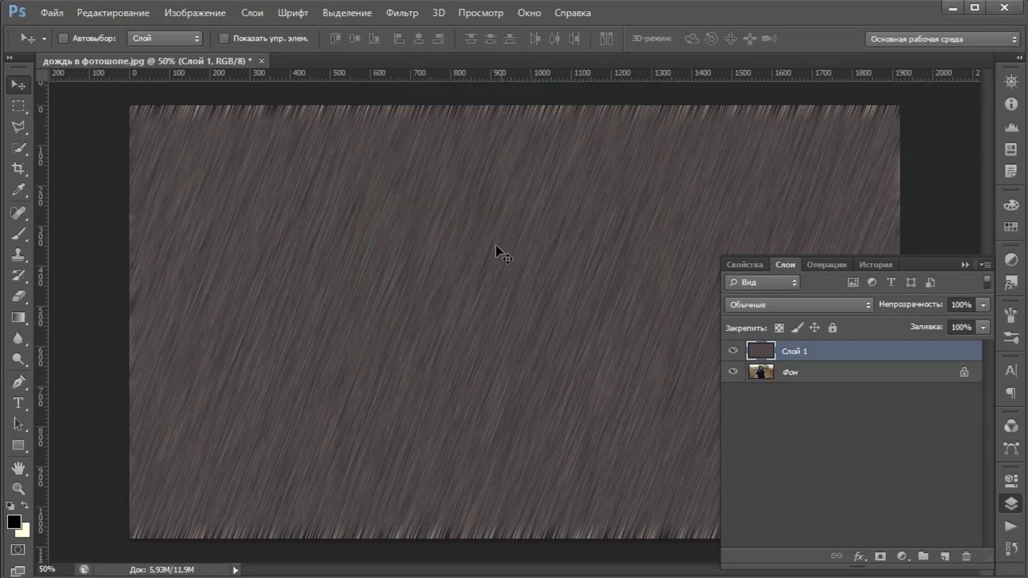
scroll(472, 313, "down", 1)
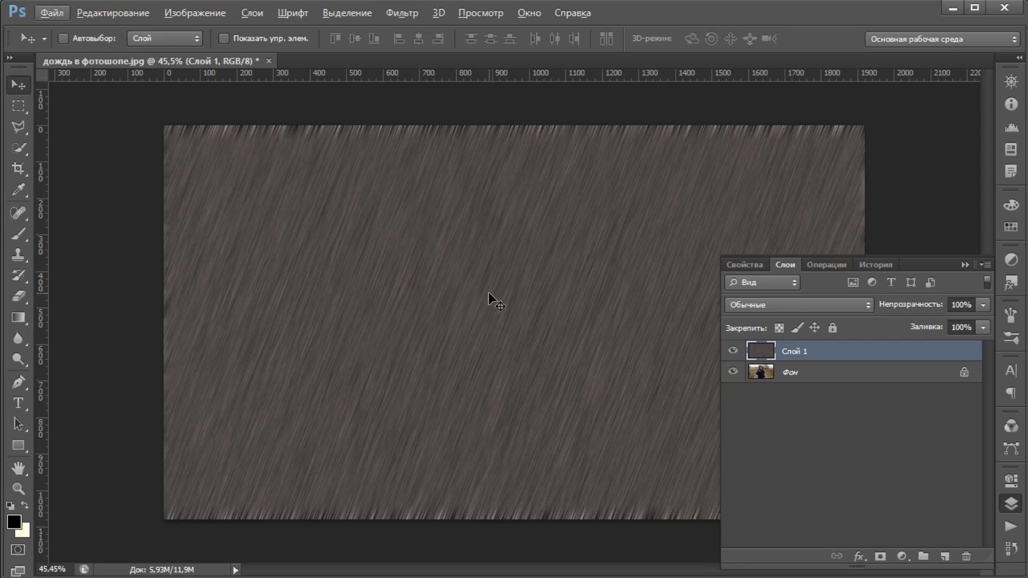
Step: Scale Слой 1 from its centre to about 103,65% × 105,28%
key("ctrl+t")
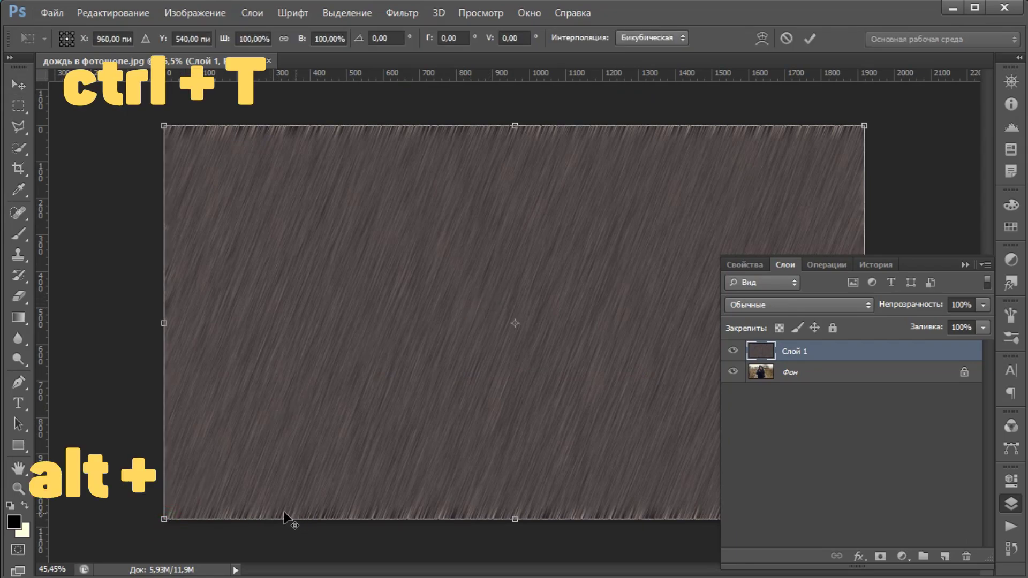
left_click_drag(161, 523, 152, 529)
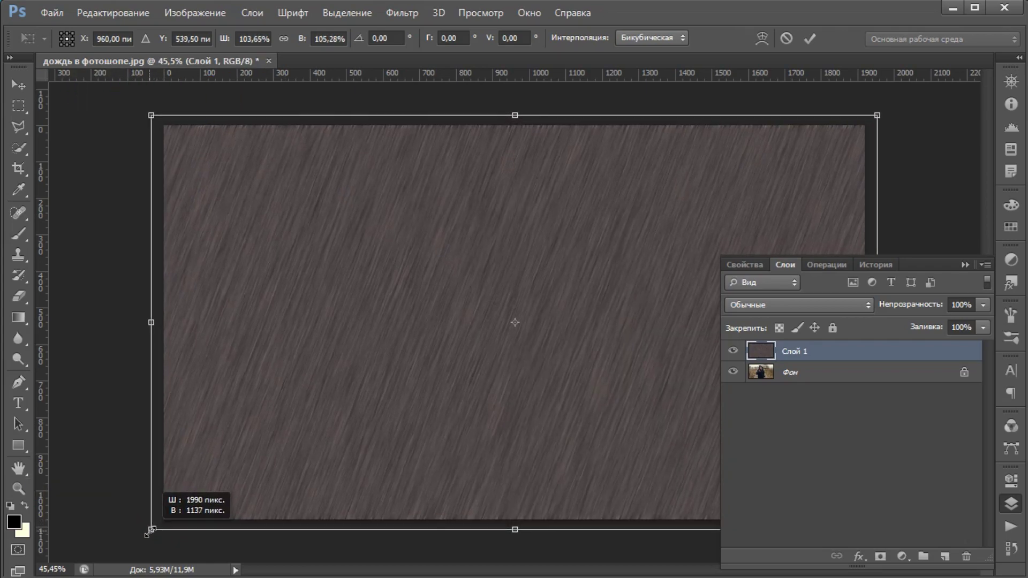
left_click(20, 92)
left_click(413, 238)
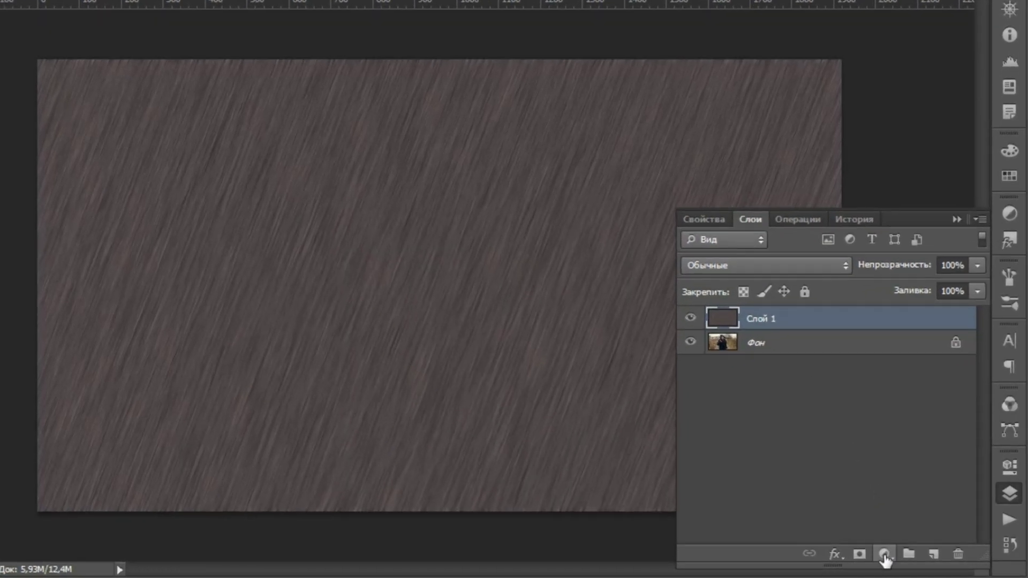
Step: Add a Curves layer, Кривые 1, with black and white points pulled inward to leave crisp white streaks
left_click(884, 554)
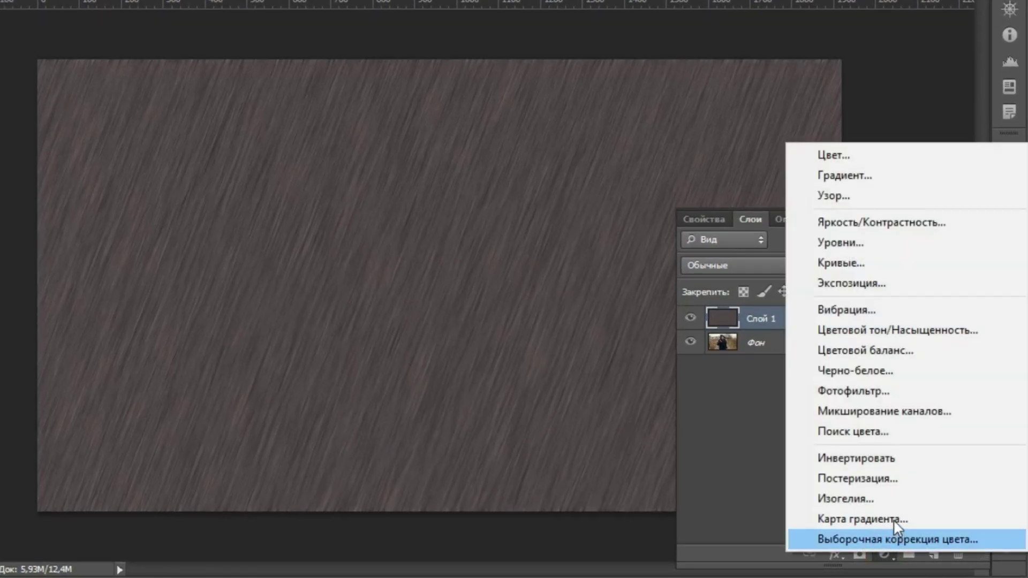
left_click(834, 263)
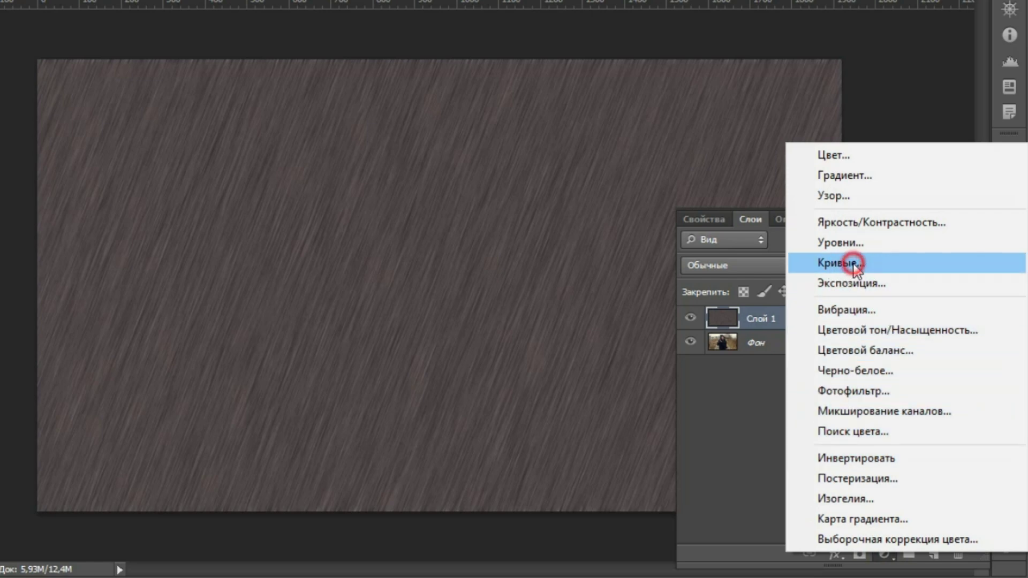
left_click_drag(975, 379, 976, 459)
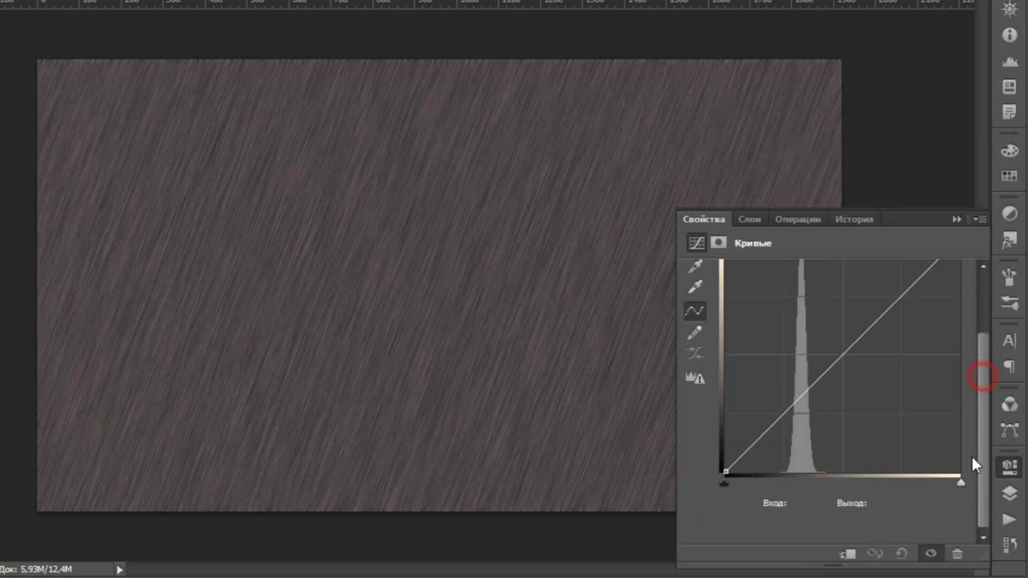
left_click_drag(762, 493, 823, 493)
left_click_drag(969, 492, 834, 490)
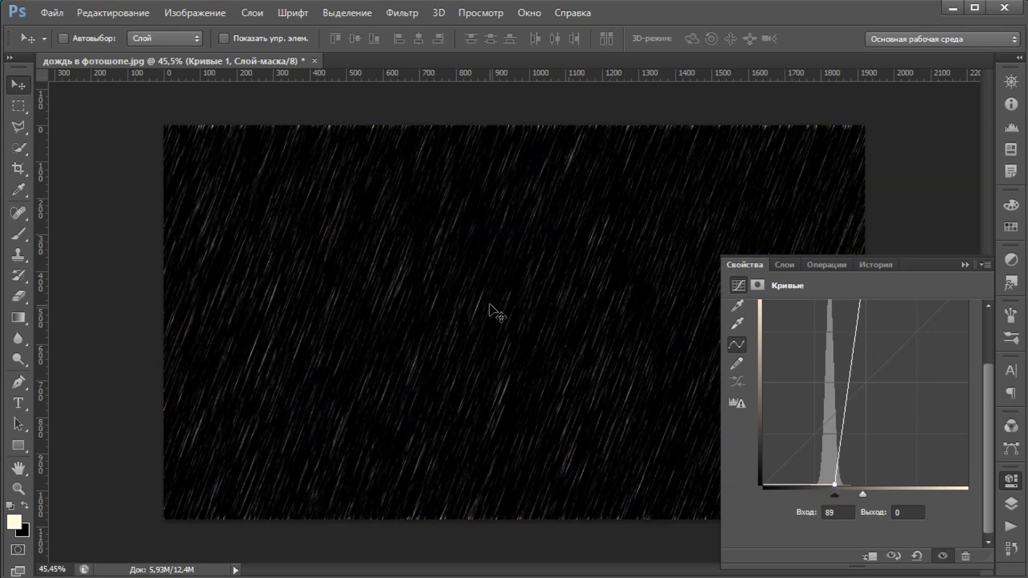
scroll(487, 303, "up", 2)
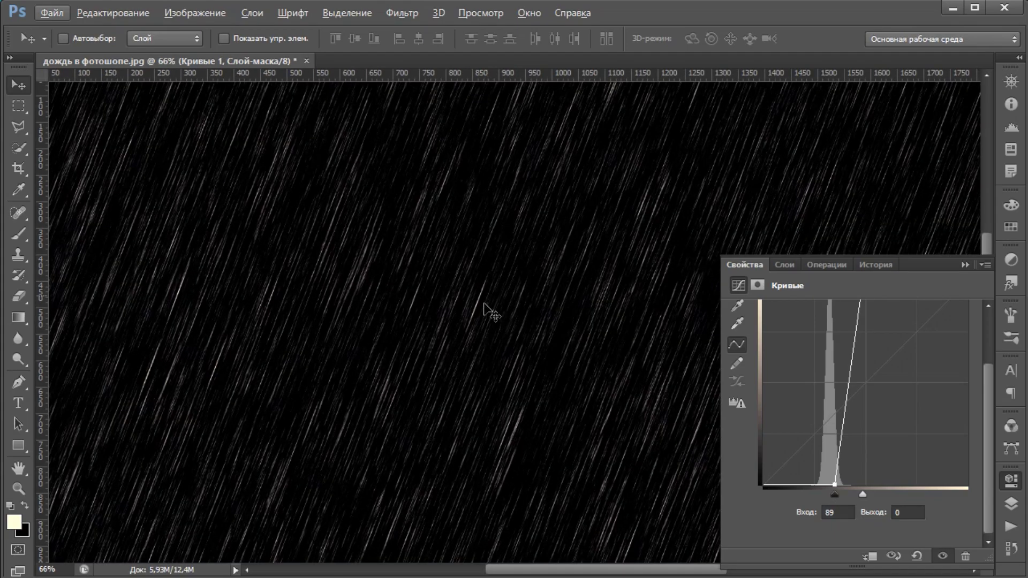
scroll(503, 316, "down", 1)
scroll(523, 327, "down", 1)
mouse_move(863, 494)
left_mouse_down()
mouse_move(879, 493)
mouse_move(830, 493)
mouse_move(862, 493)
left_mouse_up()
left_click(873, 494)
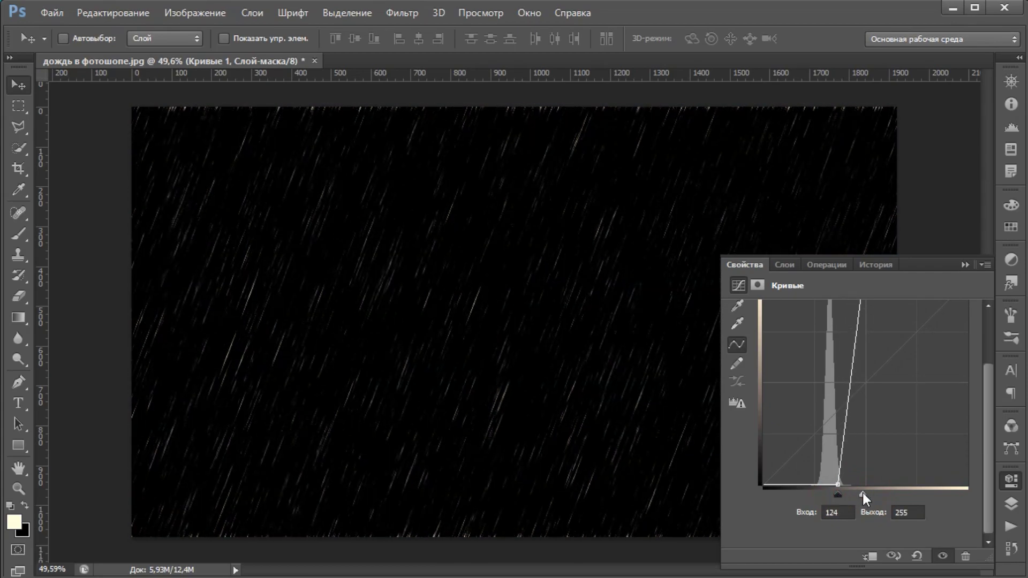
left_click(1010, 504)
Step: Merge Слой 1 with Кривые 1 and set the merged layer's blend mode to Экран (Screen)
left_click(803, 374)
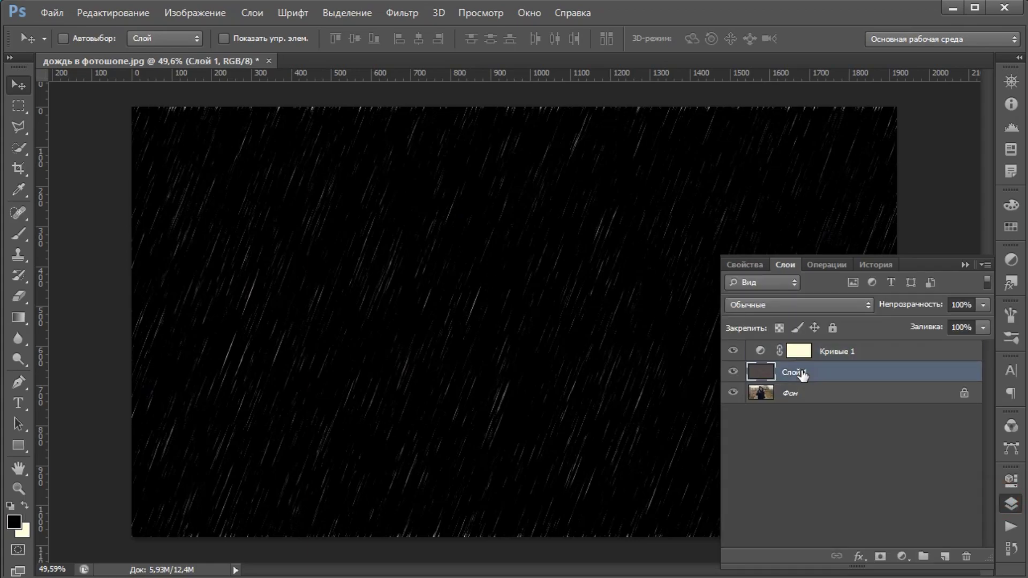
left_click(839, 360, "shift")
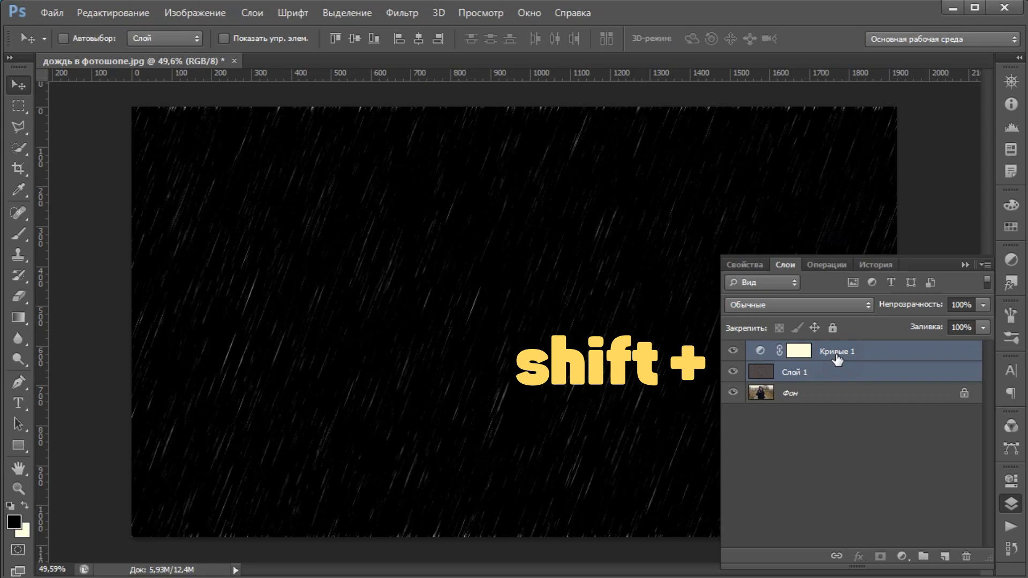
key("ctrl+e")
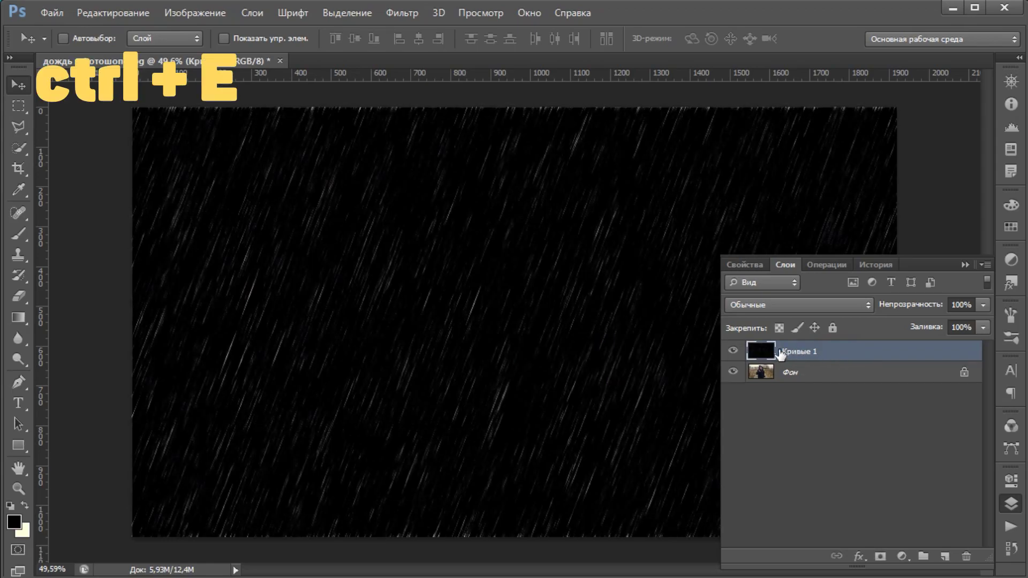
left_click(755, 305)
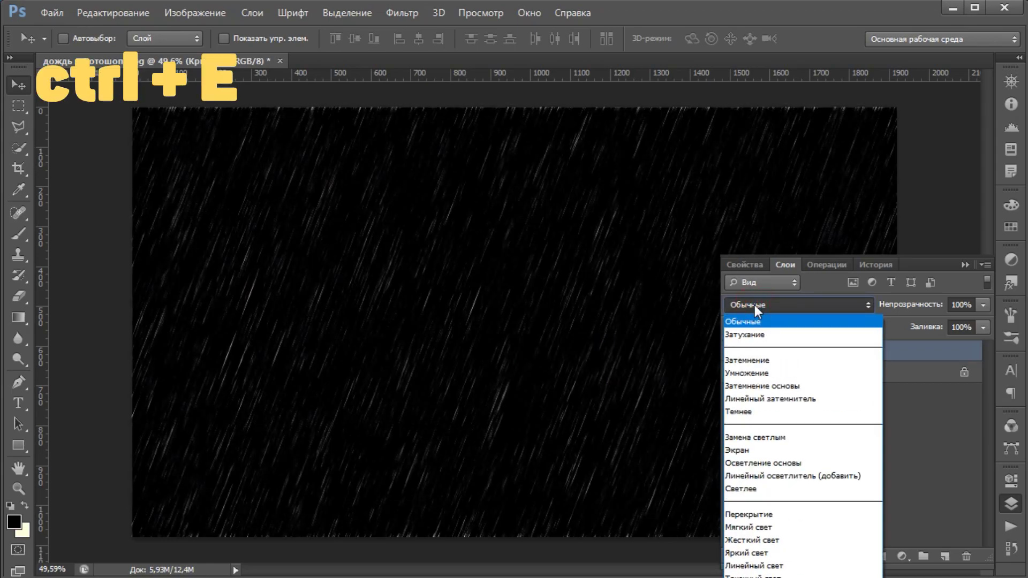
left_click(748, 448)
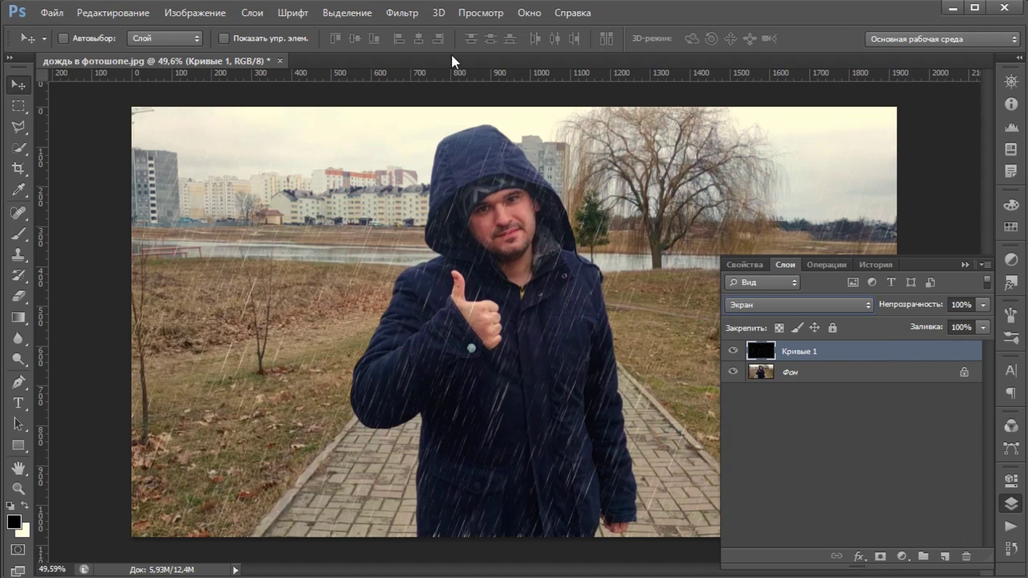
left_click(399, 13)
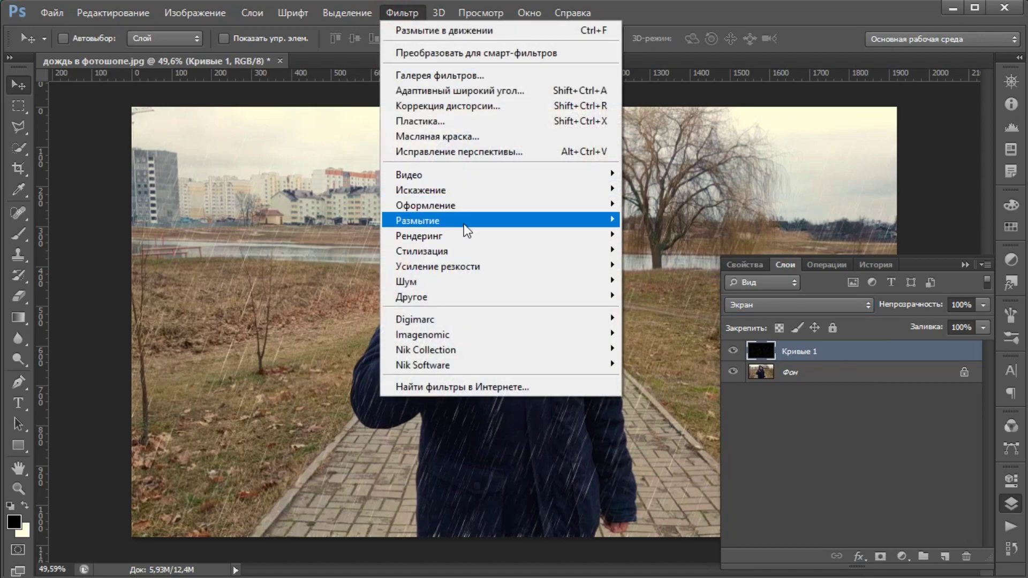
Step: Soften the rain streaks with a Gaussian Blur of 0,7-pixel radius
left_click(702, 349)
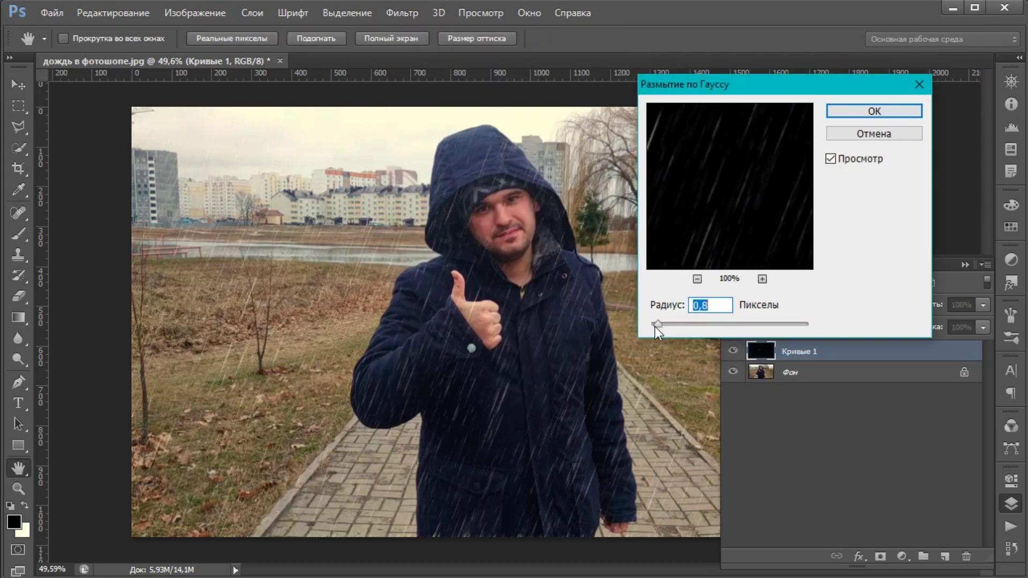
left_click_drag(655, 327, 656, 326)
left_click(872, 112)
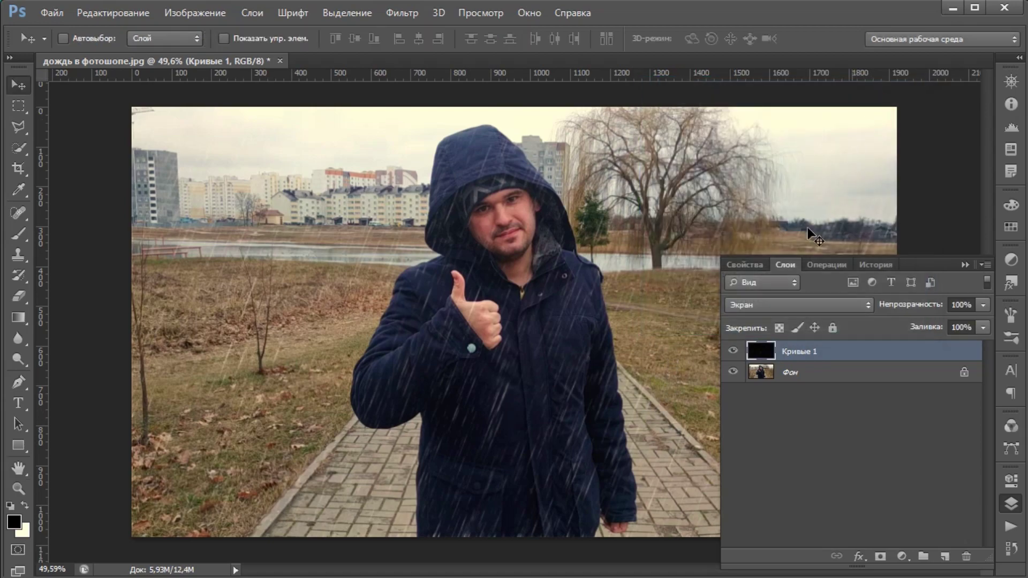
scroll(533, 389, "down", 2)
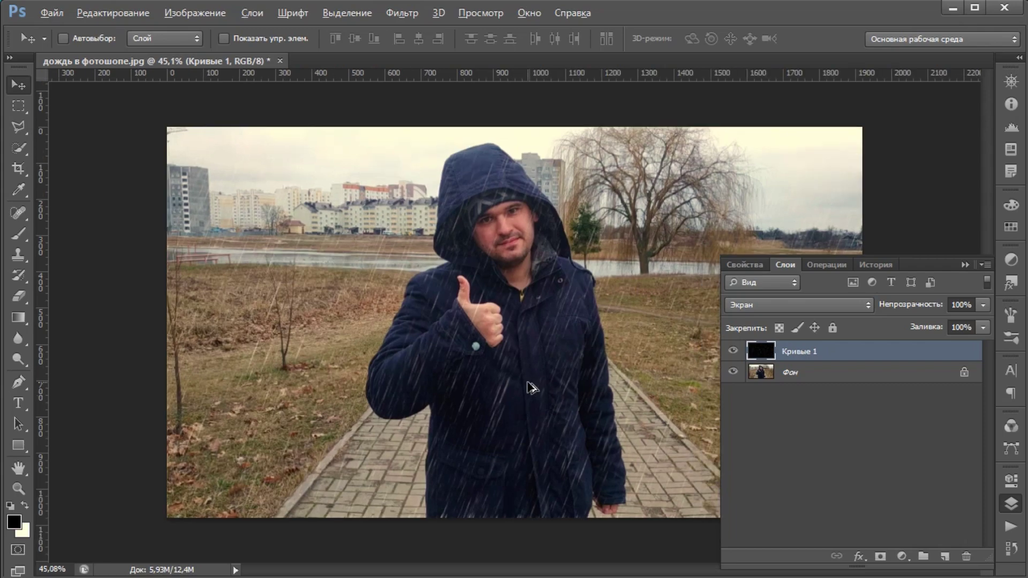
Step: Duplicate the rain layer as Кривые 1 копия
right_click(823, 355)
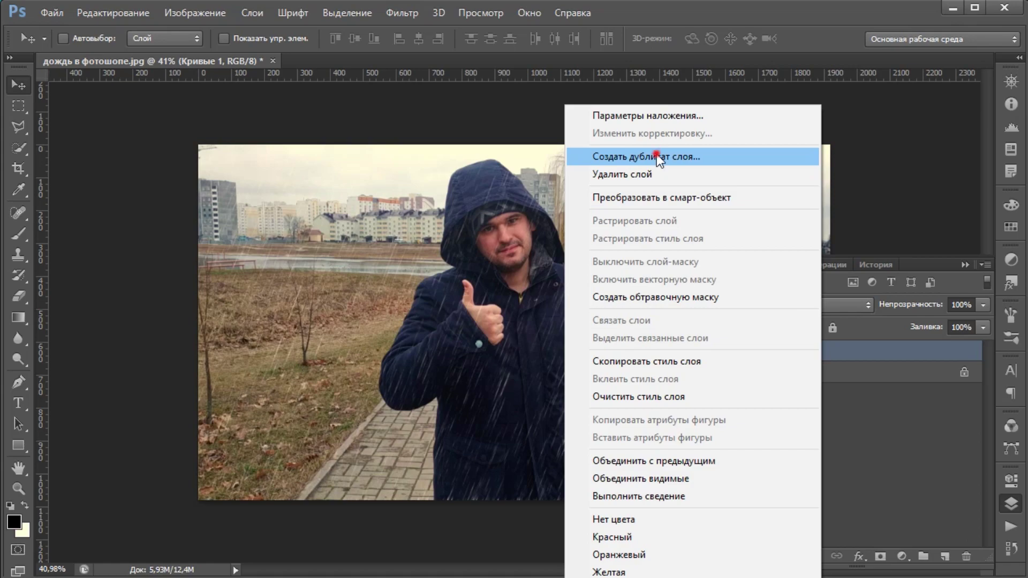
left_click(656, 155)
left_click(657, 171)
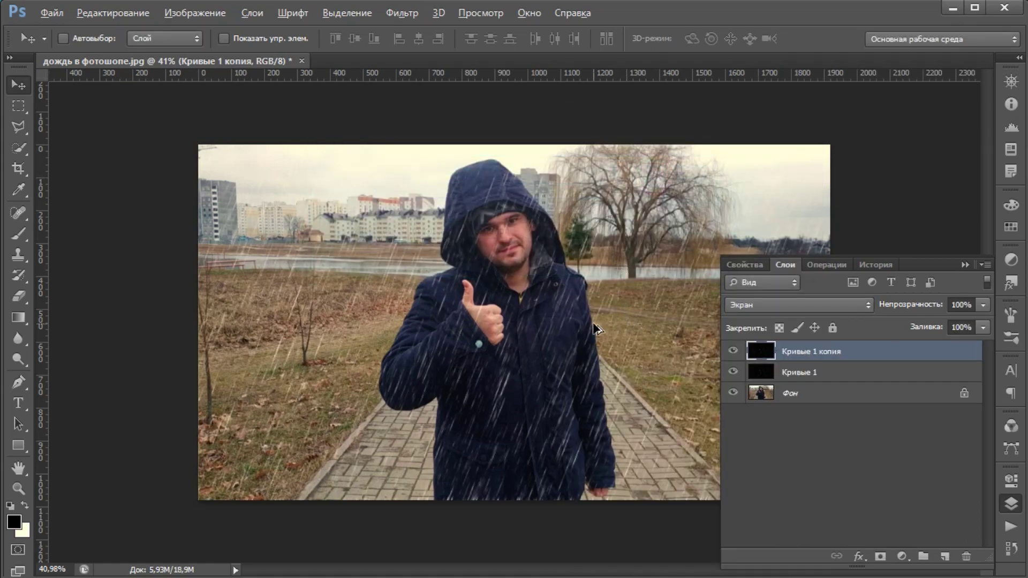
scroll(596, 328, "down", 4)
Step: Scale the copy up to about 169% so its streaks look larger and closer
key("ctrl+t")
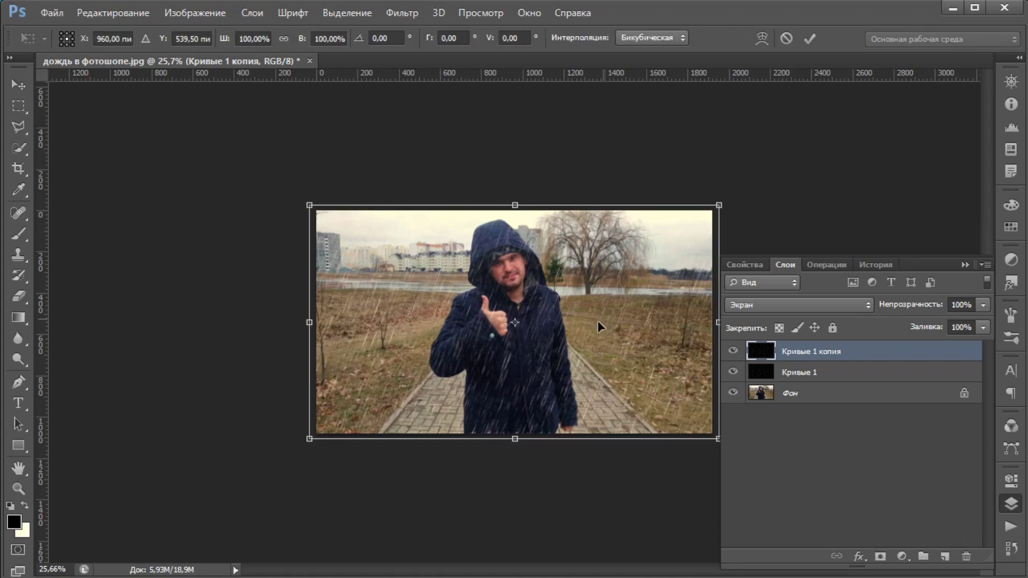
left_click_drag(309, 438, 168, 514)
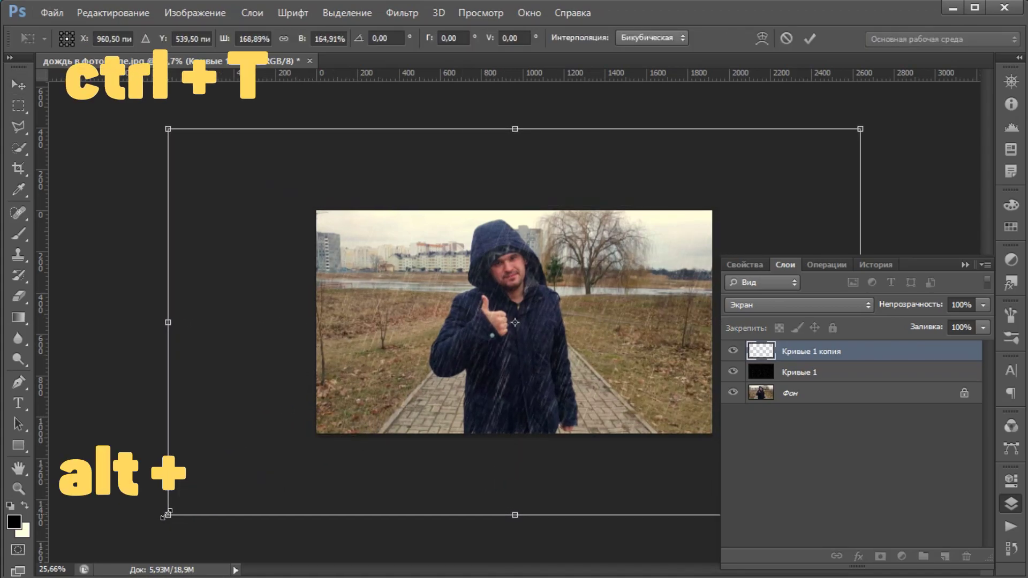
left_click(18, 85)
left_click(415, 234)
key("ctrl+0")
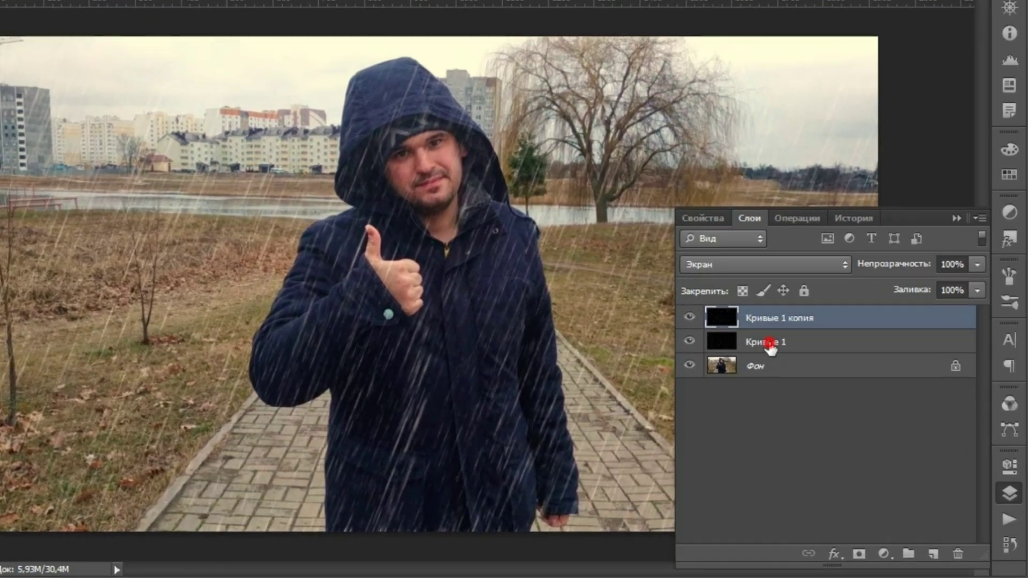
Step: Lower the original rain layer Кривые 1 to 80% opacity
left_click(794, 369)
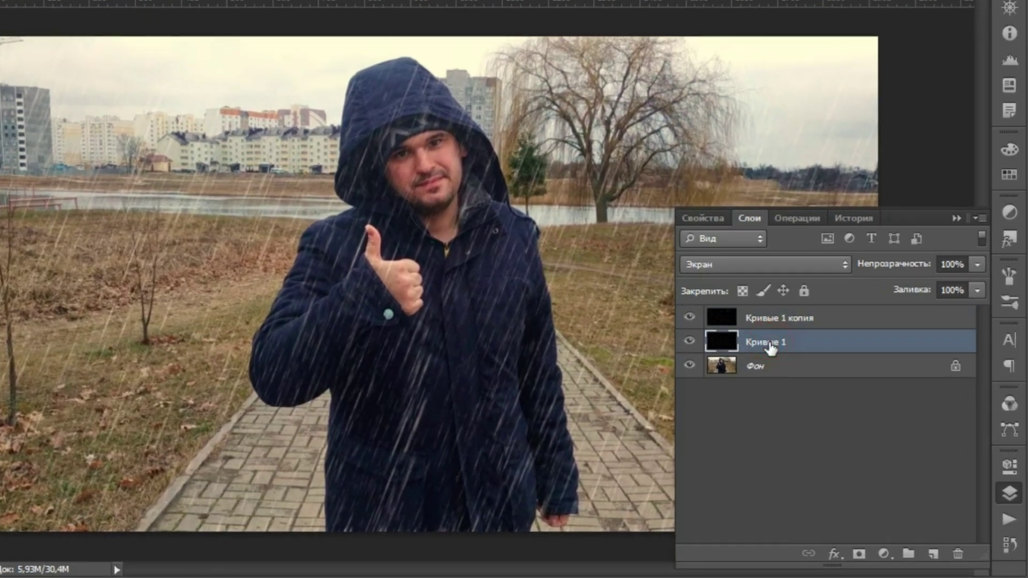
left_click(975, 265)
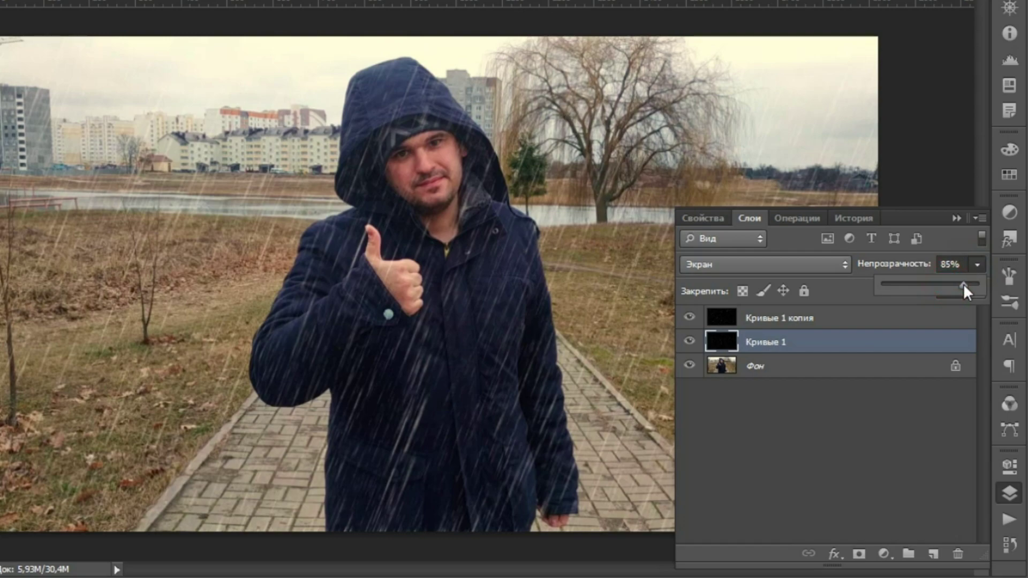
left_click_drag(963, 284, 965, 285)
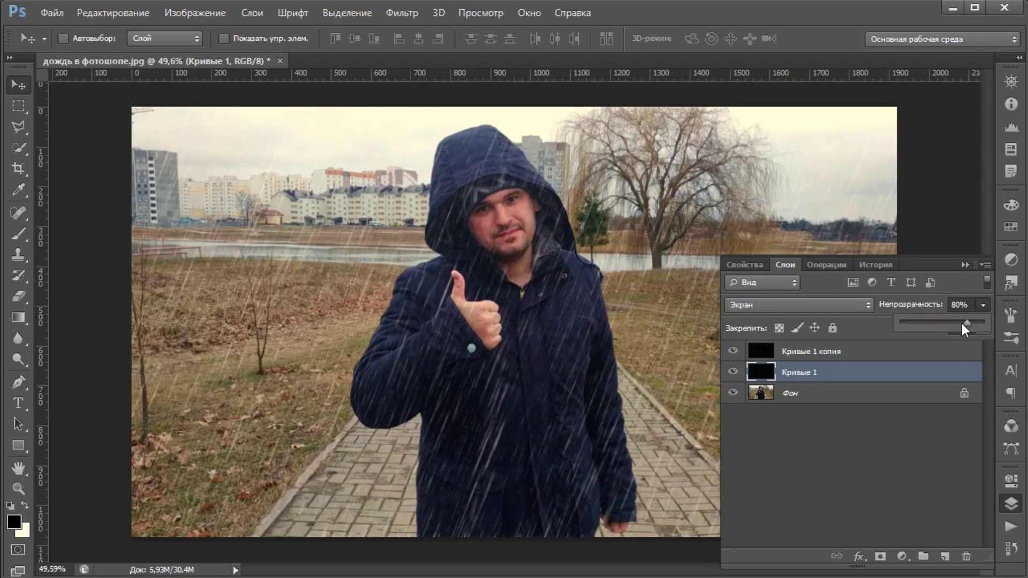
Step: Fade the enlarged copy Кривые 1 копия to 40% opacity and check the result
left_click(850, 354)
left_click_drag(954, 322, 940, 325)
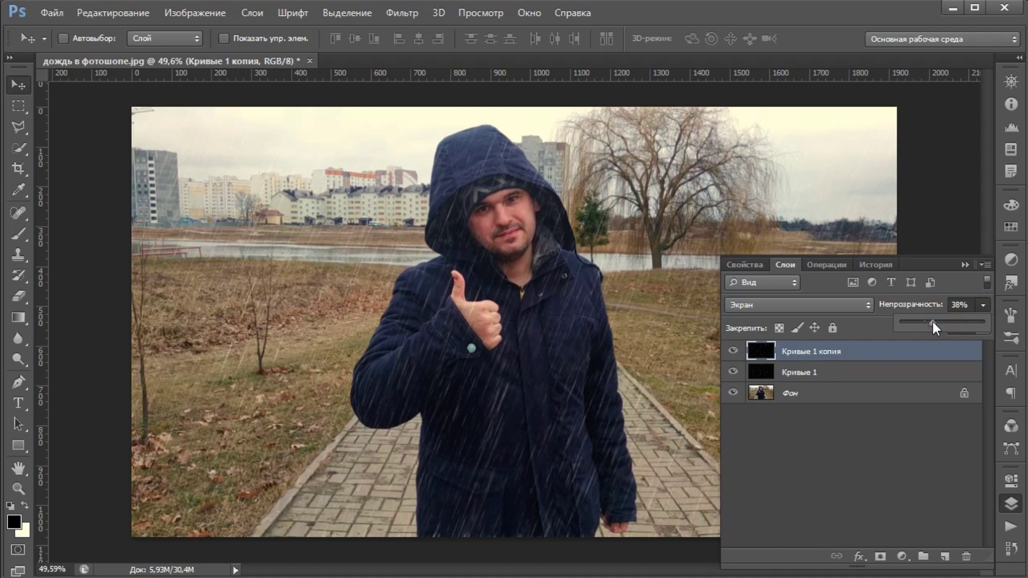
left_click(1010, 506)
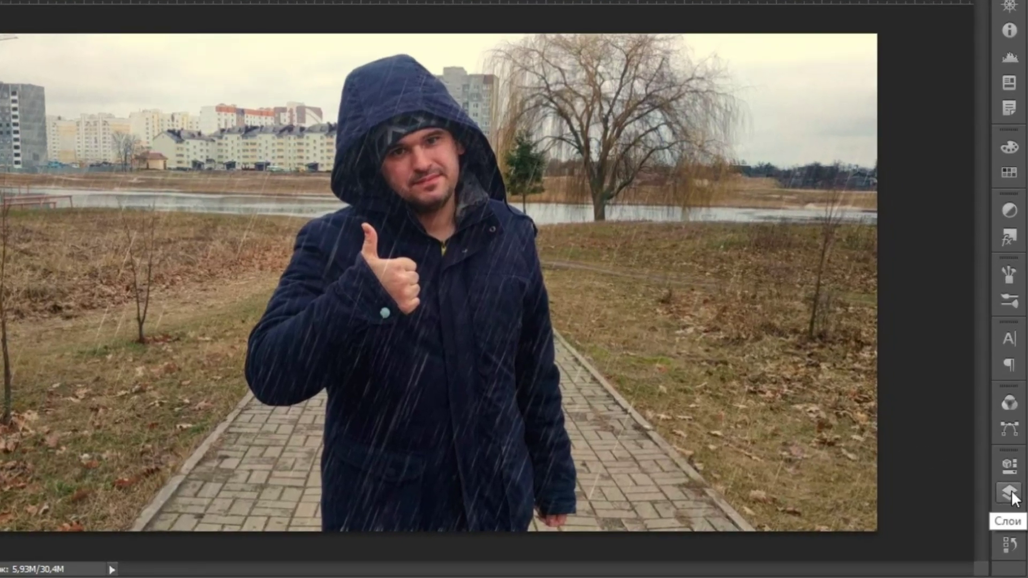
left_click(1011, 503)
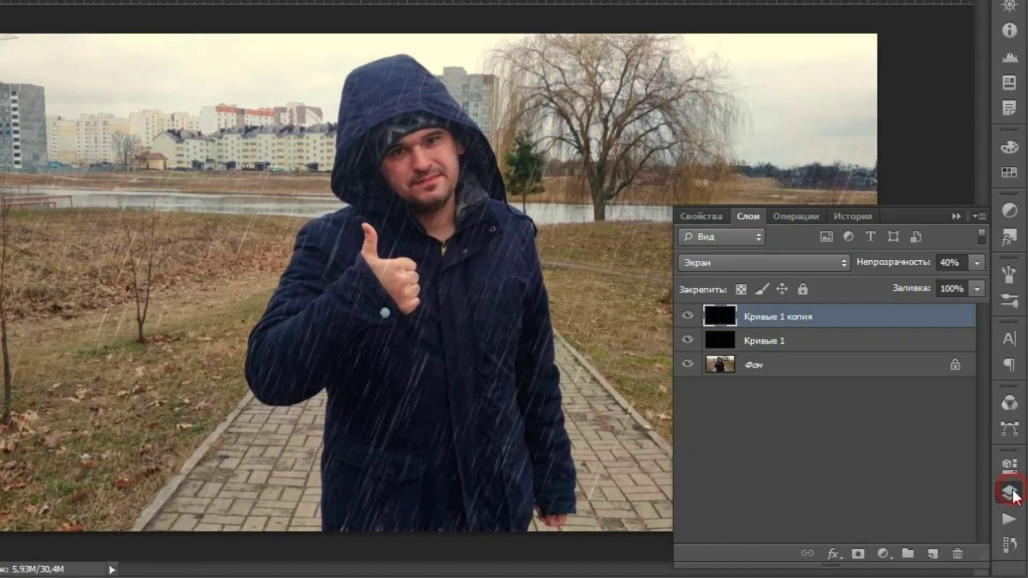
Step: Add a Brightness/Contrast adjustment above the Фон layer with brightness 11 and contrast -40
left_click(770, 367)
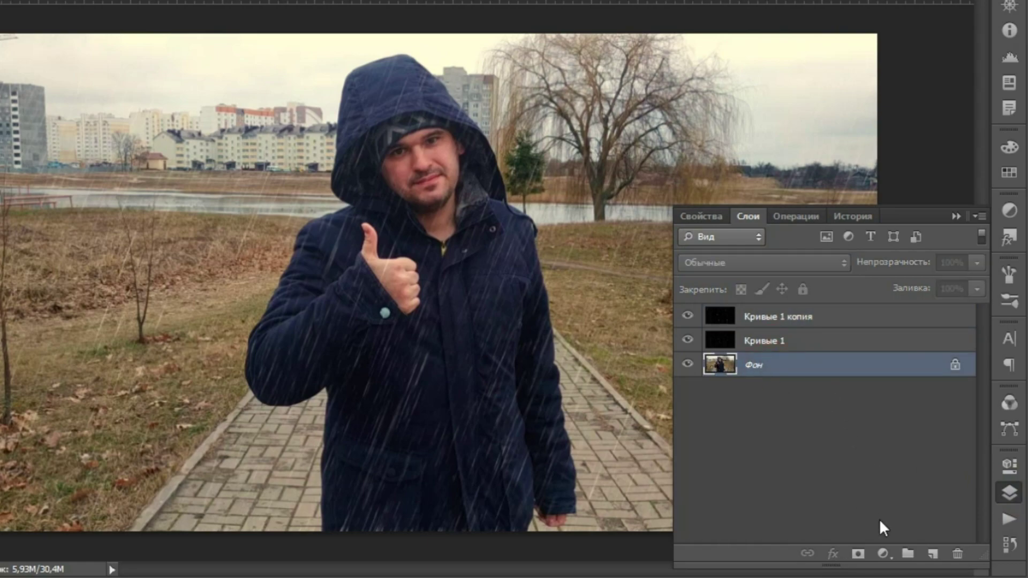
left_click(883, 554)
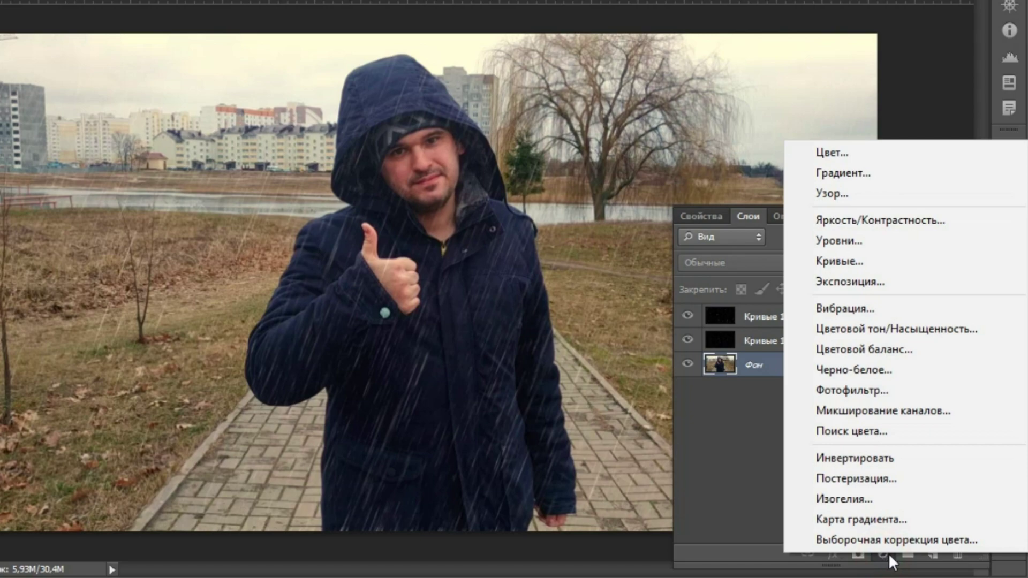
left_click(830, 220)
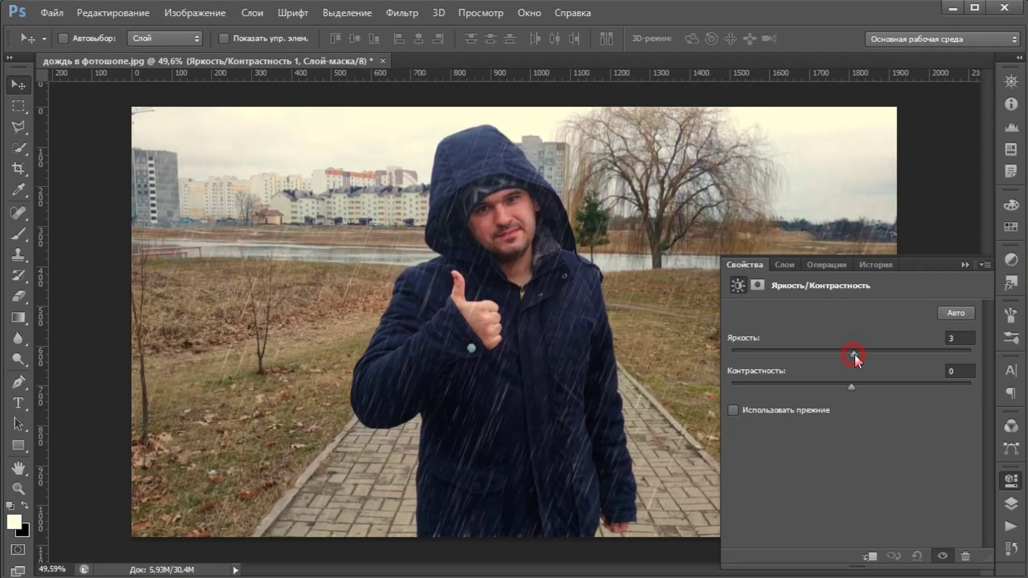
left_click_drag(854, 355, 753, 384)
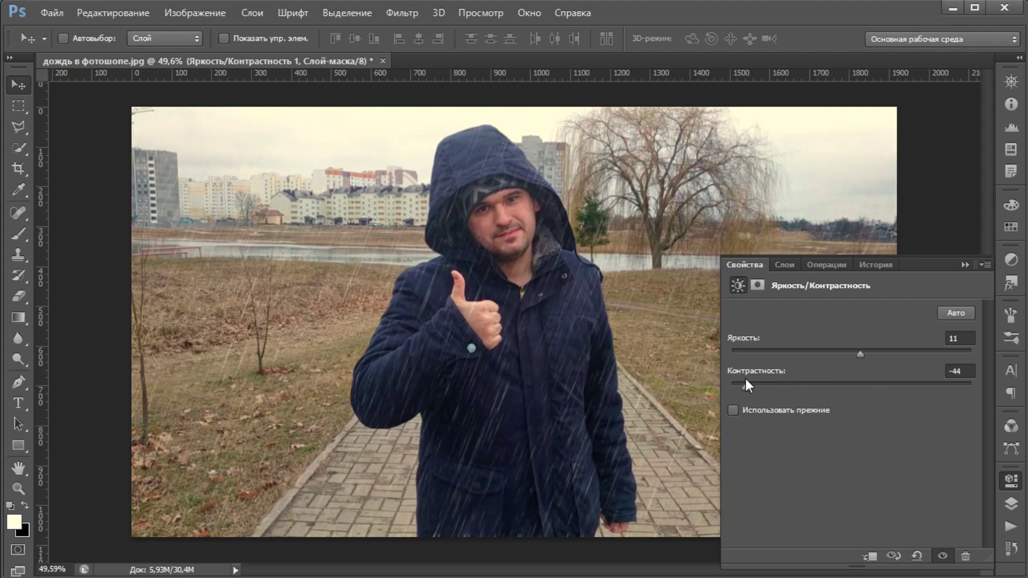
left_click_drag(764, 385, 757, 384)
Step: Collapse the Properties panel and zoom around to inspect the finished rainy photo
scroll(514, 324, "down", 2, "alt")
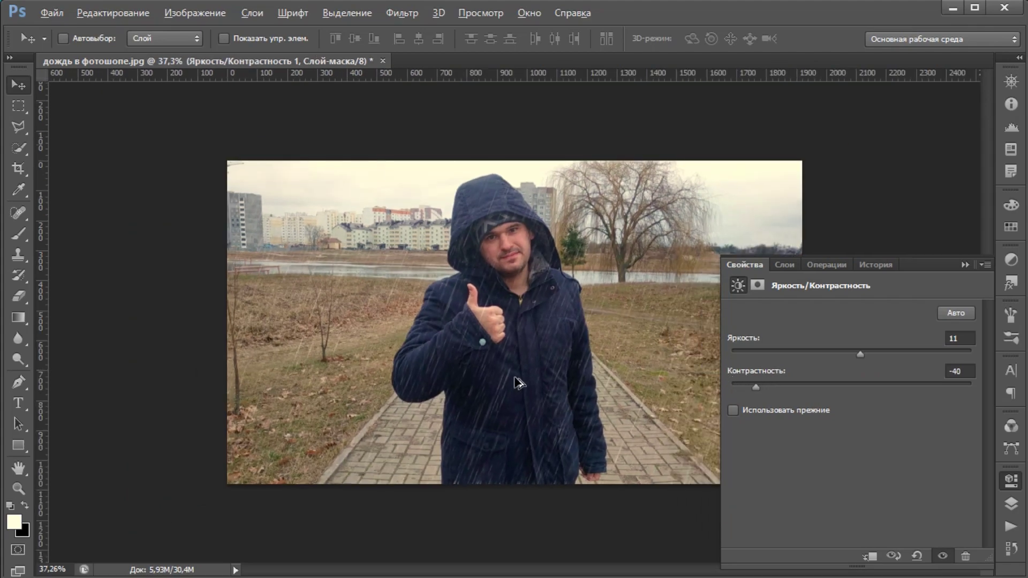
left_click(1011, 480)
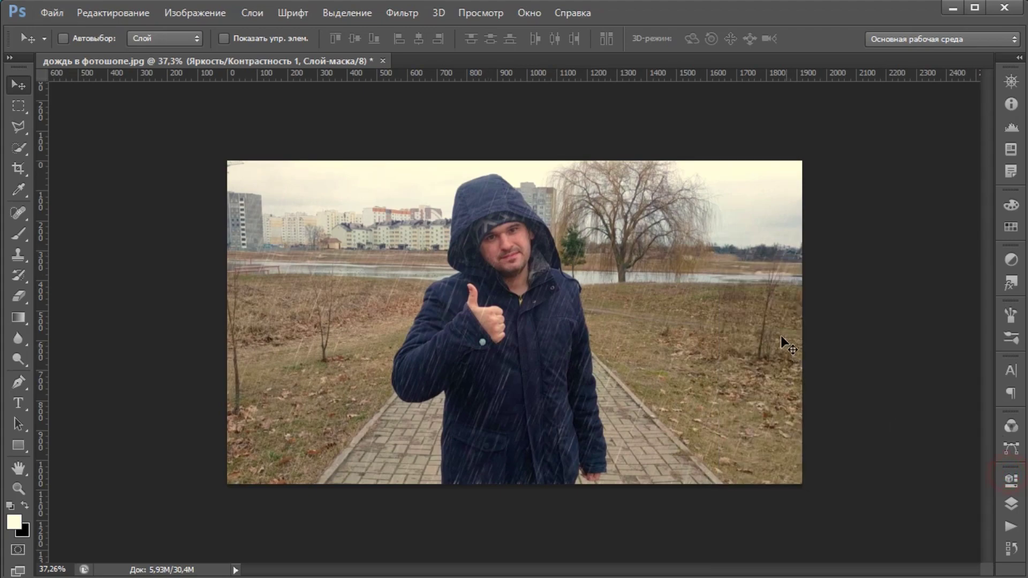
scroll(550, 354, "up", 1, "alt")
scroll(550, 354, "up", 2, "alt")
scroll(550, 353, "up", 1, "alt")
scroll(522, 335, "down", 1, "alt")
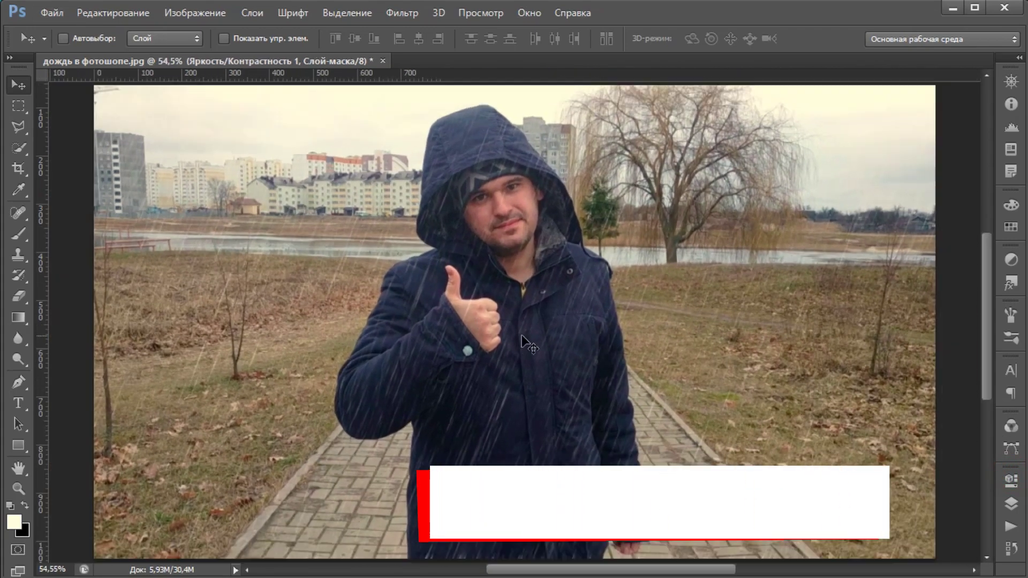
scroll(521, 336, "down", 1, "alt")
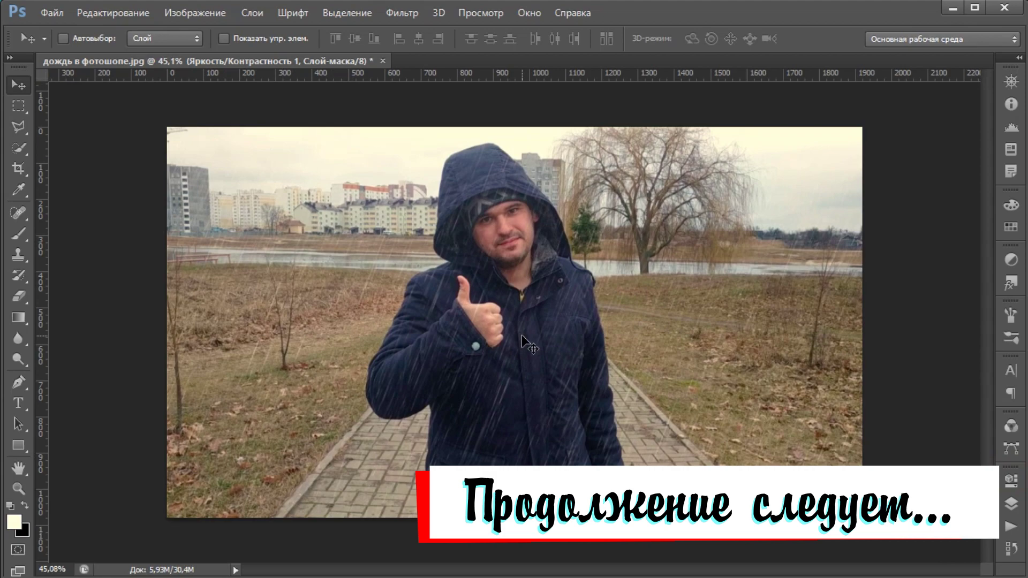